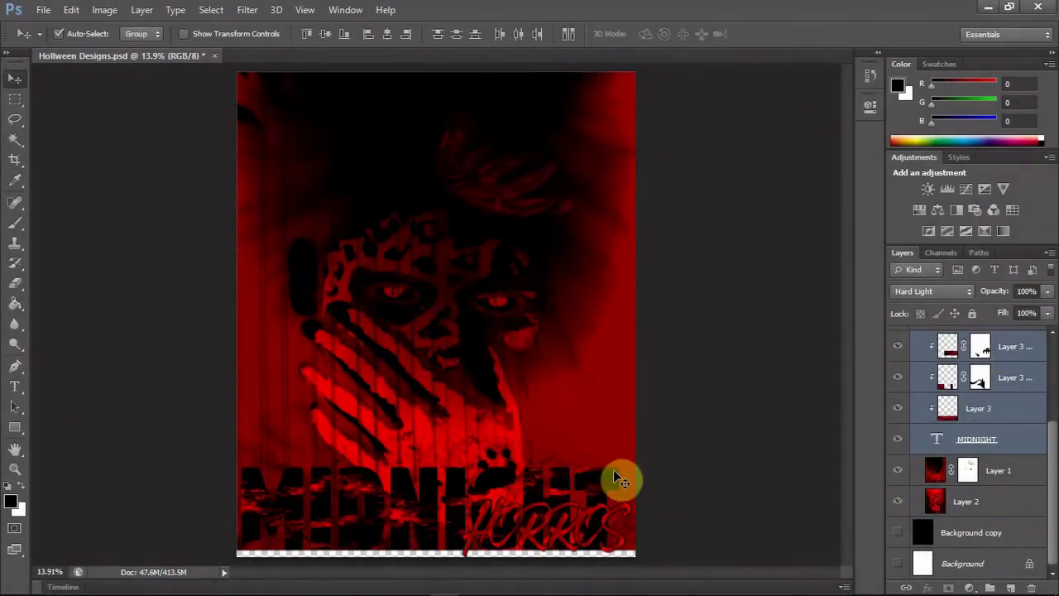
# Select the HORROS text layer of the Midnight Horros poster and commit a Free Transform
pyautogui.keyDown('shift'); pyautogui.click(998, 345); pyautogui.keyUp('shift')
pyautogui.scroll(3, 993, 381)
pyautogui.click(972, 359)
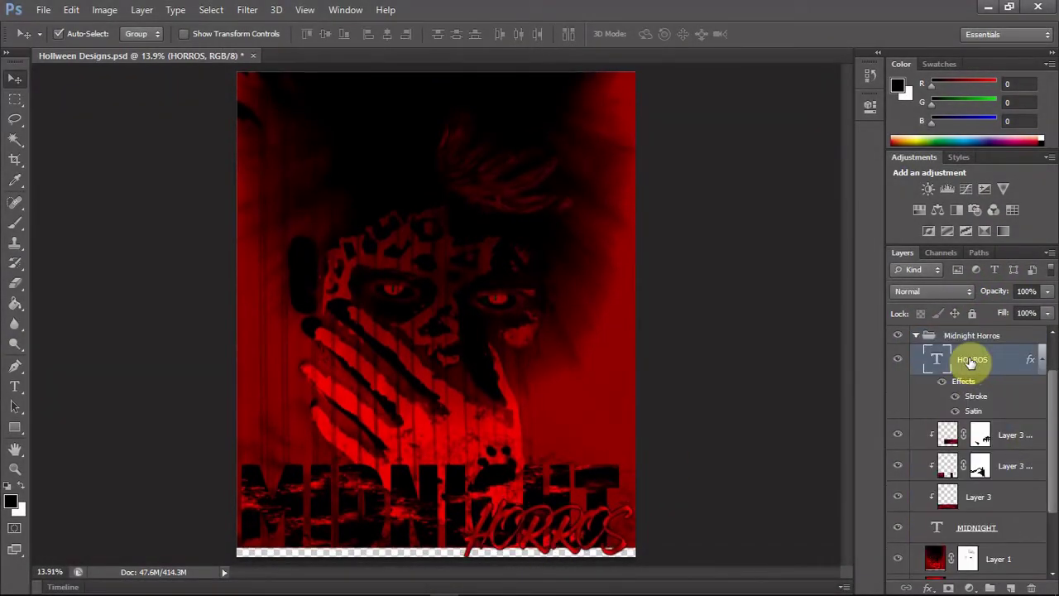
pyautogui.hotkey('ctrl', 't')
pyautogui.press('Return')
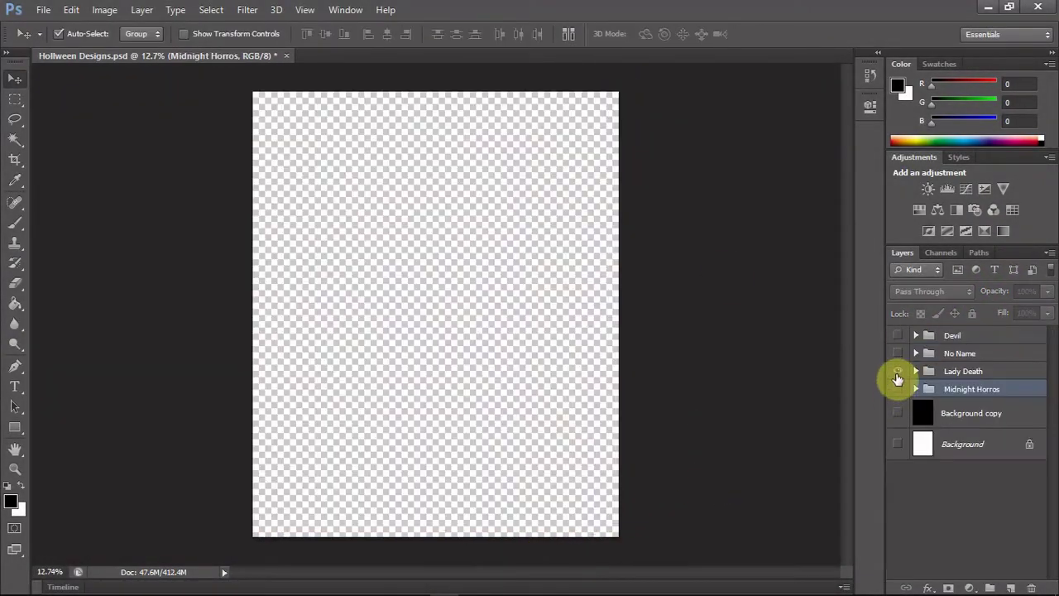
# Show and expand the Lady Death group and duplicate the Death and Lady text layers
pyautogui.click(898, 371)
pyautogui.click(916, 371)
pyautogui.click(976, 392)
pyautogui.keyDown('shift'); pyautogui.click(976, 425); pyautogui.keyUp('shift')
pyautogui.hotkey('ctrl', 'j')
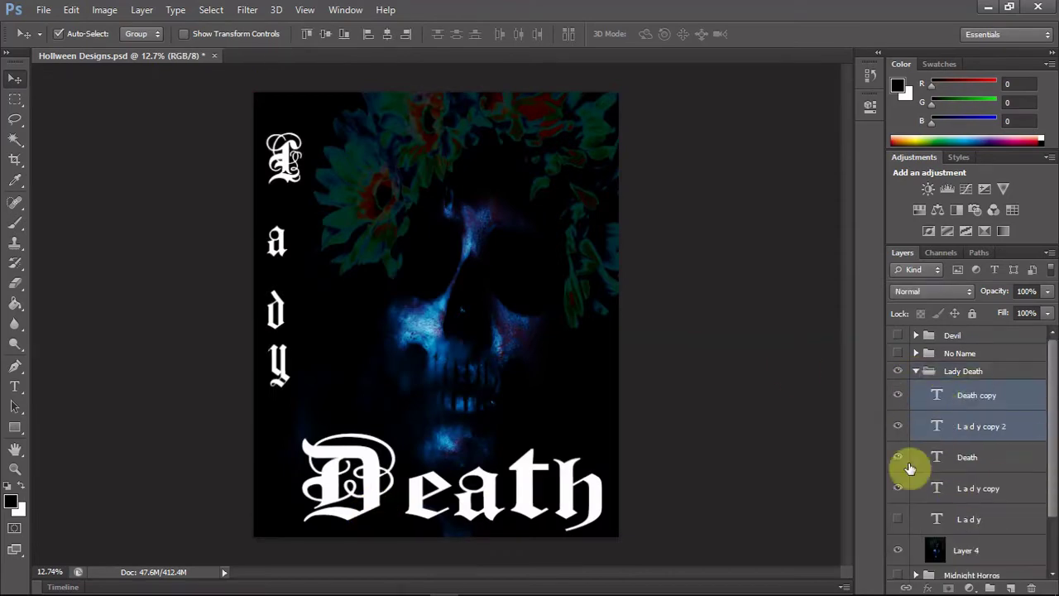
pyautogui.rightClick(978, 394)
pyautogui.press('Escape')
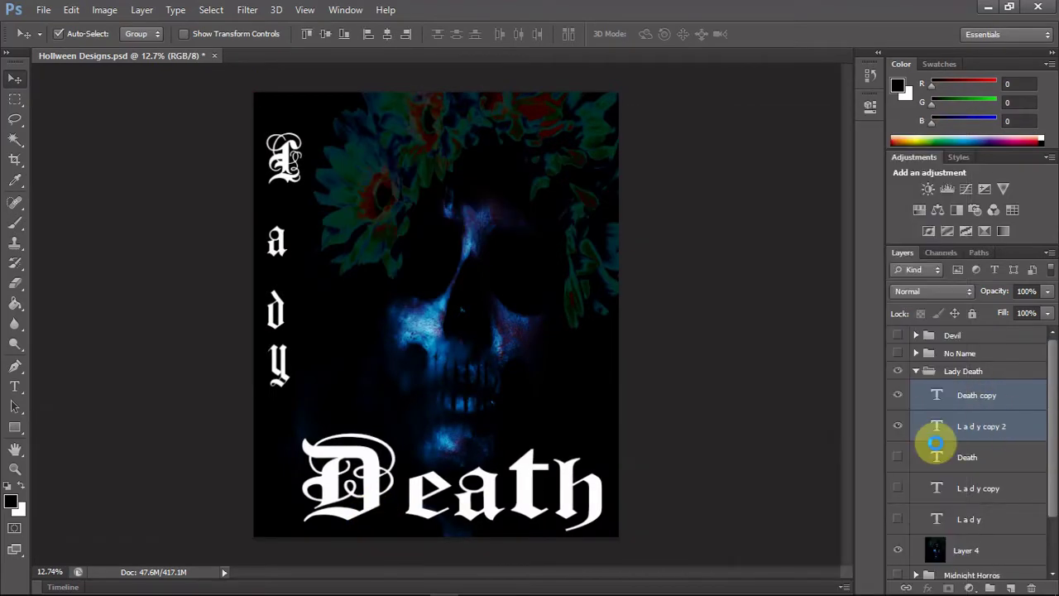
# Try marqueeing the letter e on Death copy, then dismiss the error and undo
pyautogui.click(983, 398)
pyautogui.press('m')
pyautogui.moveTo(400, 461); pyautogui.dragTo(452, 523)
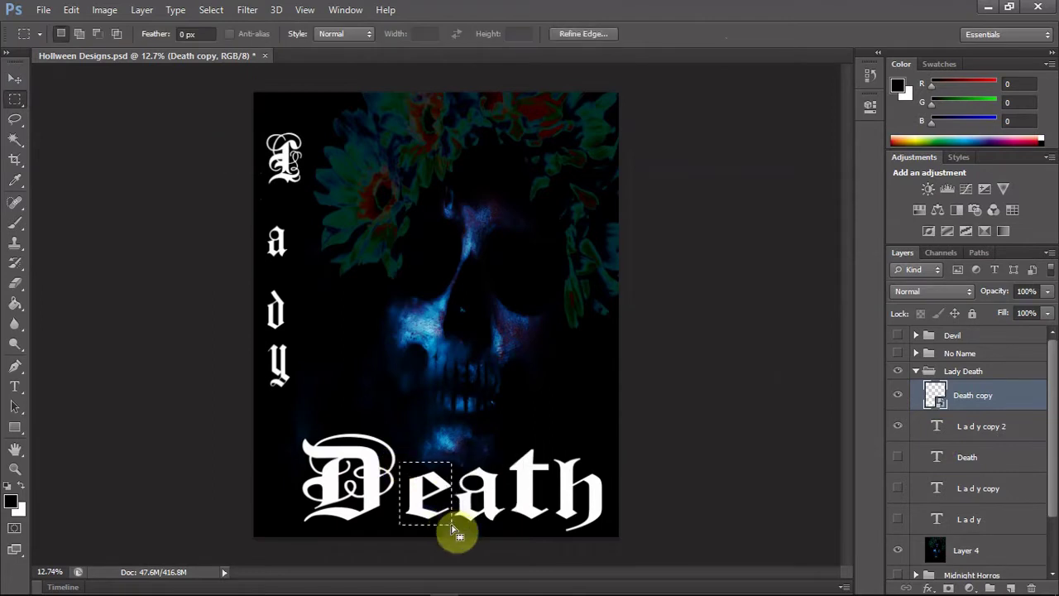
pyautogui.press('v')
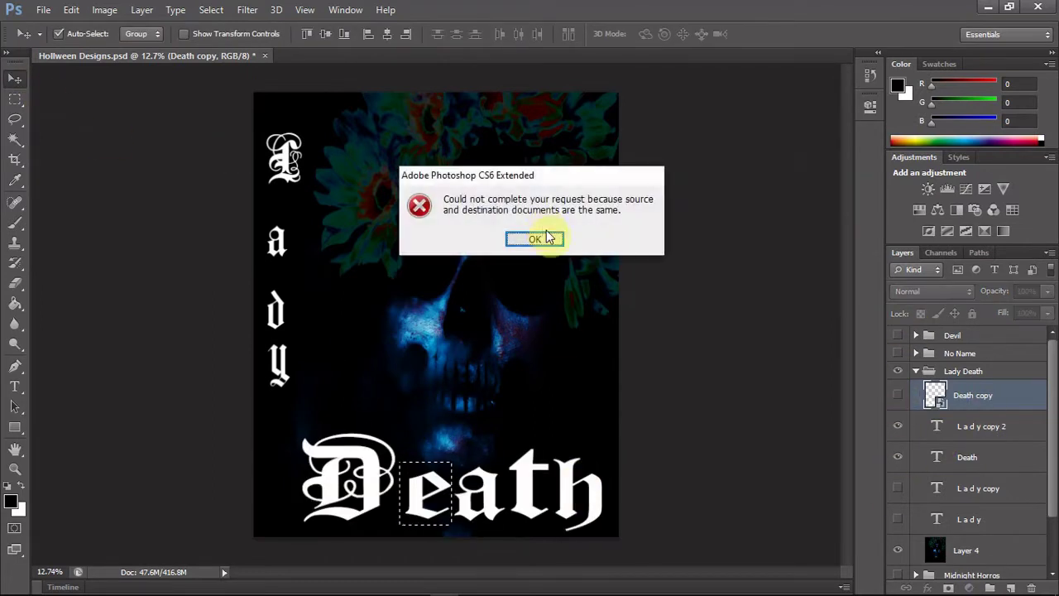
pyautogui.click(544, 238)
pyautogui.hotkey('ctrl', 'alt', 'z')
pyautogui.hotkey('ctrl', 'alt', 'z')
# Rasterize the Lady copy layer and enlarge the L at the top
pyautogui.rightClick(982, 394)
pyautogui.click(828, 323)
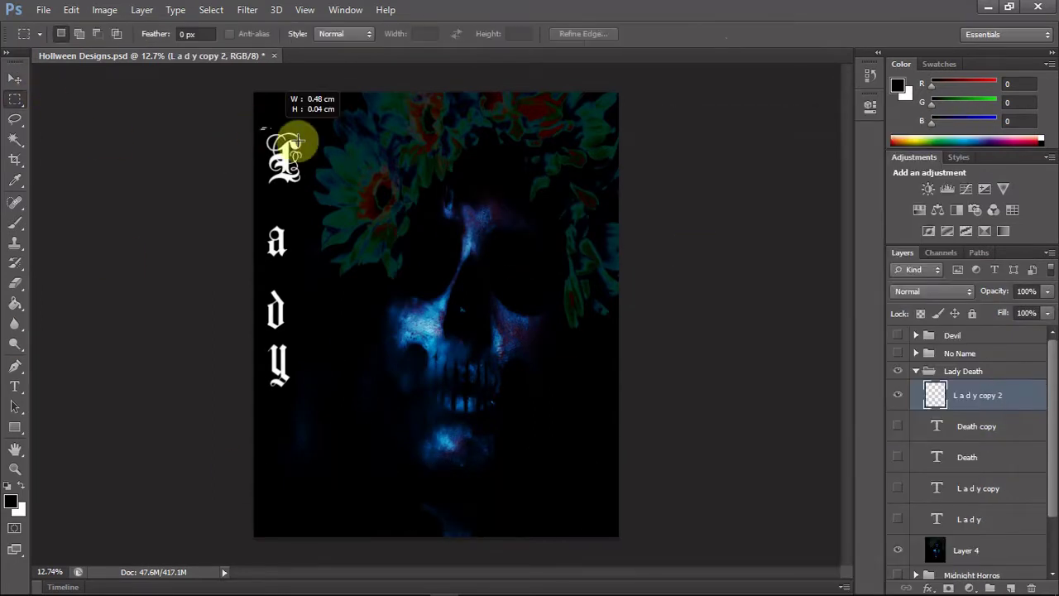
pyautogui.hotkey('ctrl', 't')
pyautogui.moveTo(313, 191); pyautogui.dragTo(323, 205)
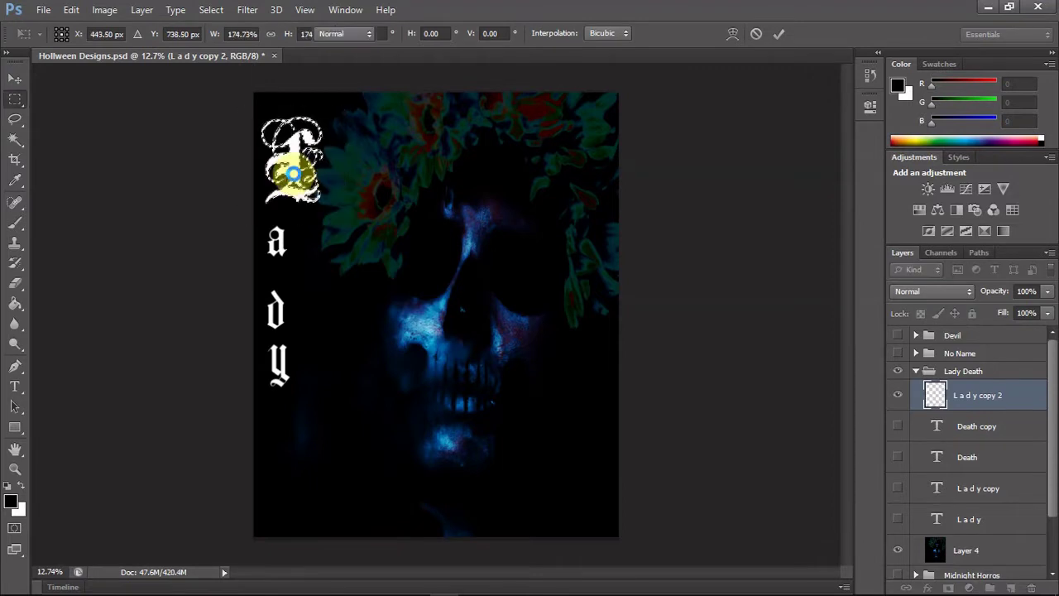
pyautogui.press('Return')
# Move the letters a and y up into a column under the L
pyautogui.press('m')
pyautogui.hotkey('ctrl', 't')
pyautogui.moveTo(262, 218)
pyautogui.mouseDown()
pyautogui.moveTo(297, 269)
pyautogui.moveTo(281, 234)
pyautogui.mouseUp()
pyautogui.press('Return')
pyautogui.moveTo(262, 289)
pyautogui.mouseDown()
pyautogui.moveTo(298, 333)
pyautogui.moveTo(286, 269)
pyautogui.mouseUp()
pyautogui.hotkey('ctrl', 't')
pyautogui.moveTo(258, 337)
pyautogui.mouseDown()
pyautogui.moveTo(301, 395)
pyautogui.moveTo(303, 326)
pyautogui.moveTo(265, 283)
pyautogui.mouseUp()
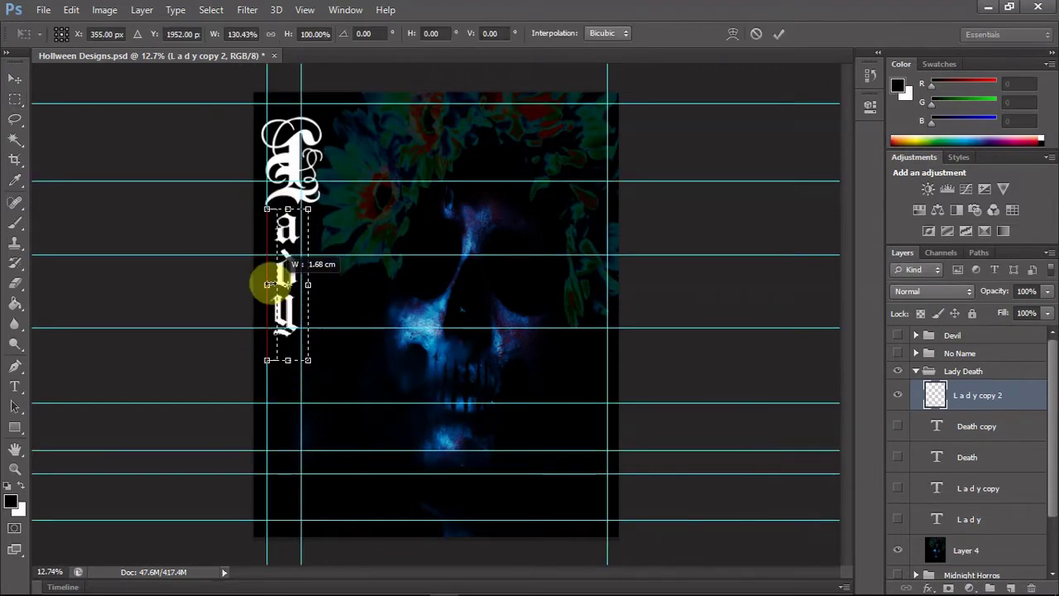
pyautogui.press('Return')
# Select the letter d and enlarge it to fill the column
pyautogui.hotkey('ctrl', 't')
pyautogui.moveTo(291, 376); pyautogui.dragTo(284, 366)
pyautogui.press('Return')
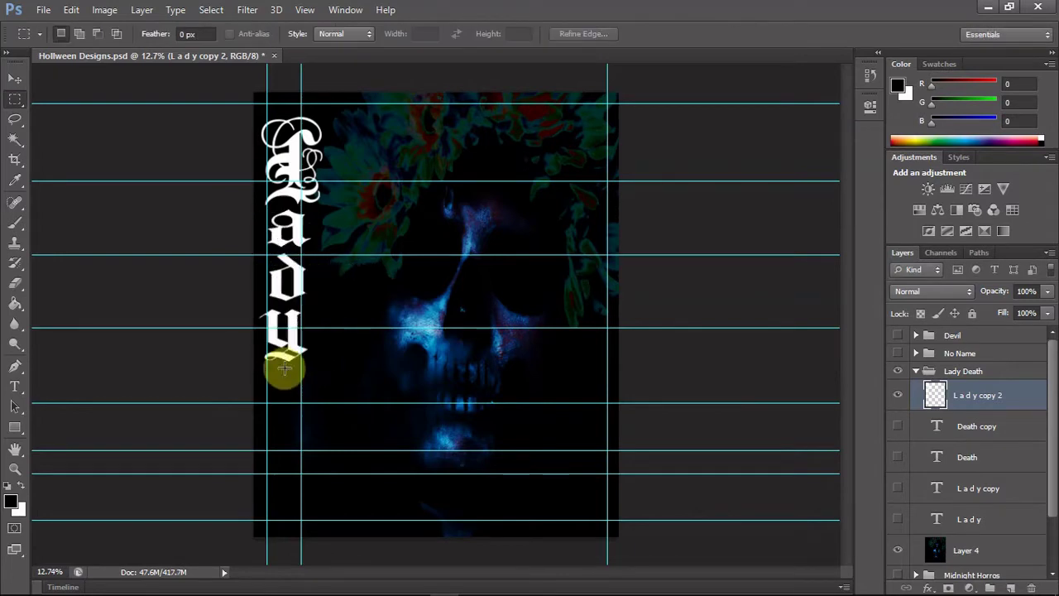
pyautogui.moveTo(263, 248); pyautogui.dragTo(307, 305)
pyautogui.hotkey('ctrl', 't')
pyautogui.press('Return')
# Show the Death copy layer and commit a Free Transform on the Death text
pyautogui.click(972, 426)
pyautogui.click(898, 425)
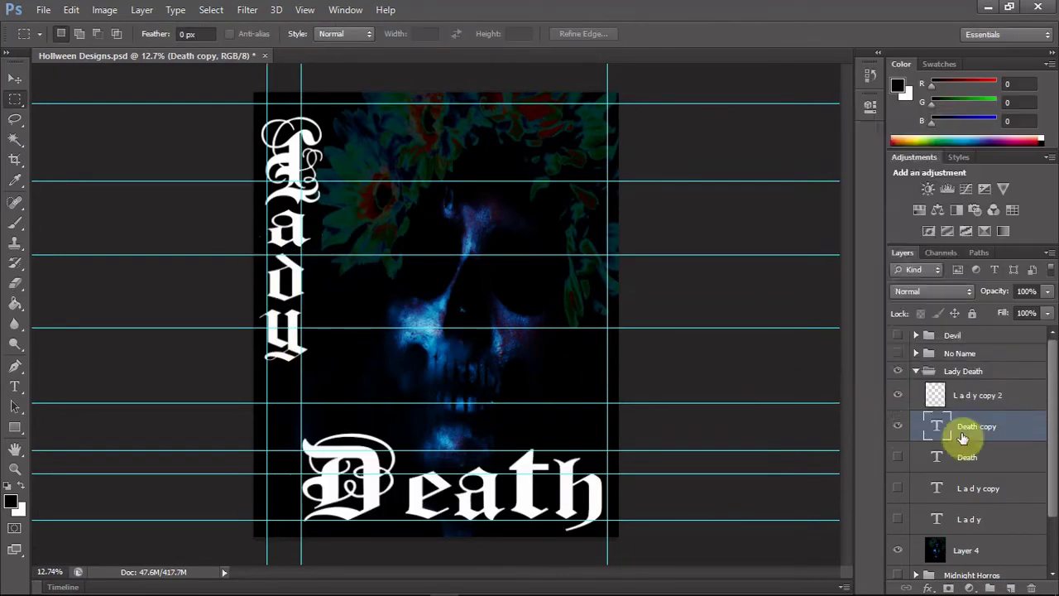
pyautogui.press('m')
pyautogui.hotkey('ctrl', 't')
pyautogui.press('Return')
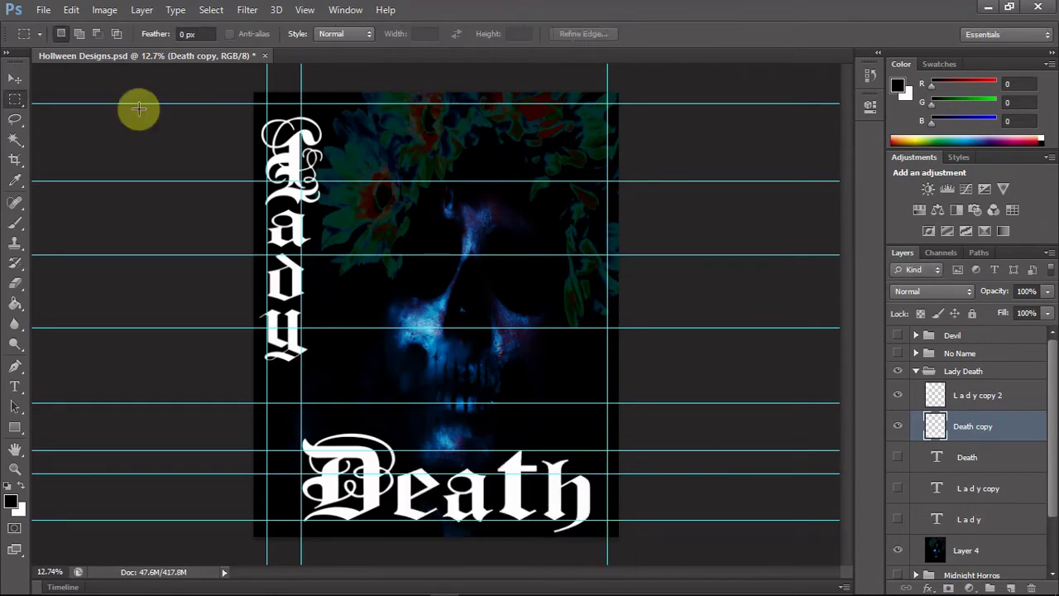
pyautogui.click(15, 80)
# Hide the Lady Death poster, then show and expand the Devil group
pyautogui.click(916, 371)
pyautogui.click(898, 371)
pyautogui.click(916, 353)
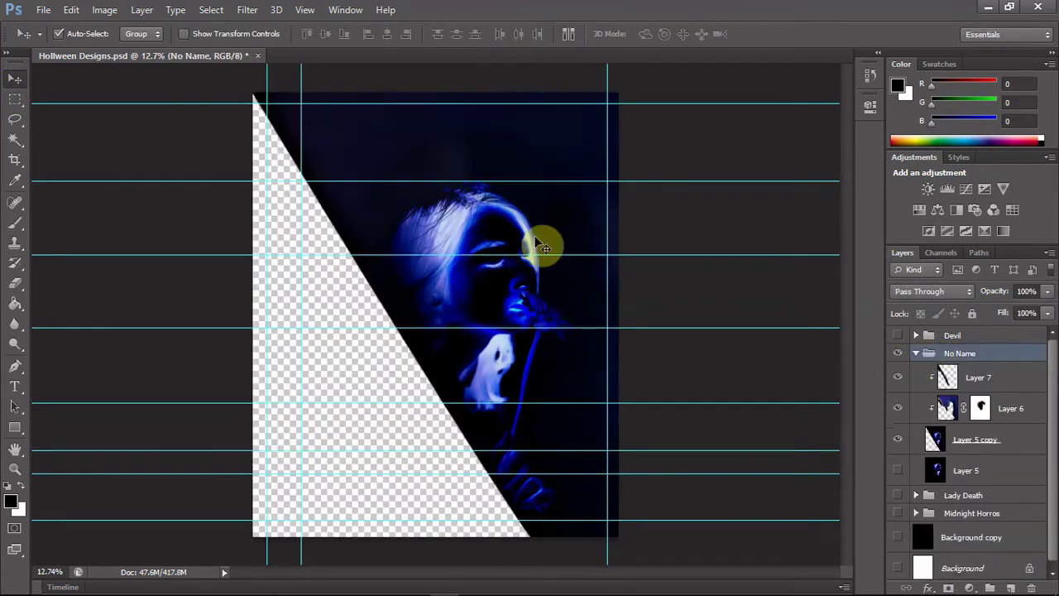
pyautogui.click(1048, 291)
pyautogui.click(916, 353)
pyautogui.click(898, 336)
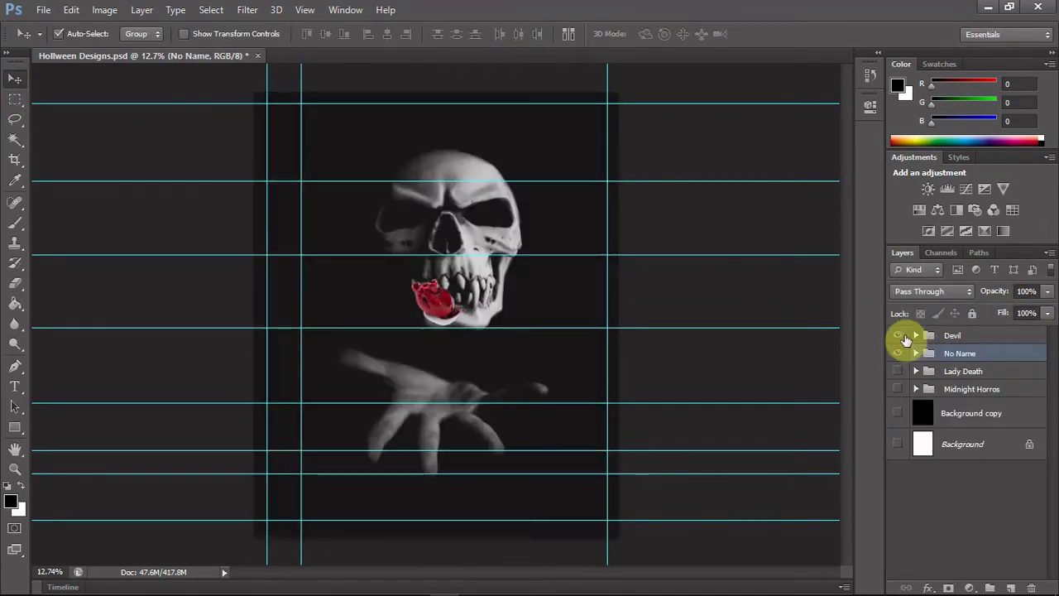
pyautogui.click(914, 335)
# Move the heart layer down onto the open hand
pyautogui.click(946, 357)
pyautogui.hotkey('ctrl', 't')
pyautogui.moveTo(434, 298); pyautogui.dragTo(421, 378)
pyautogui.press('Return')
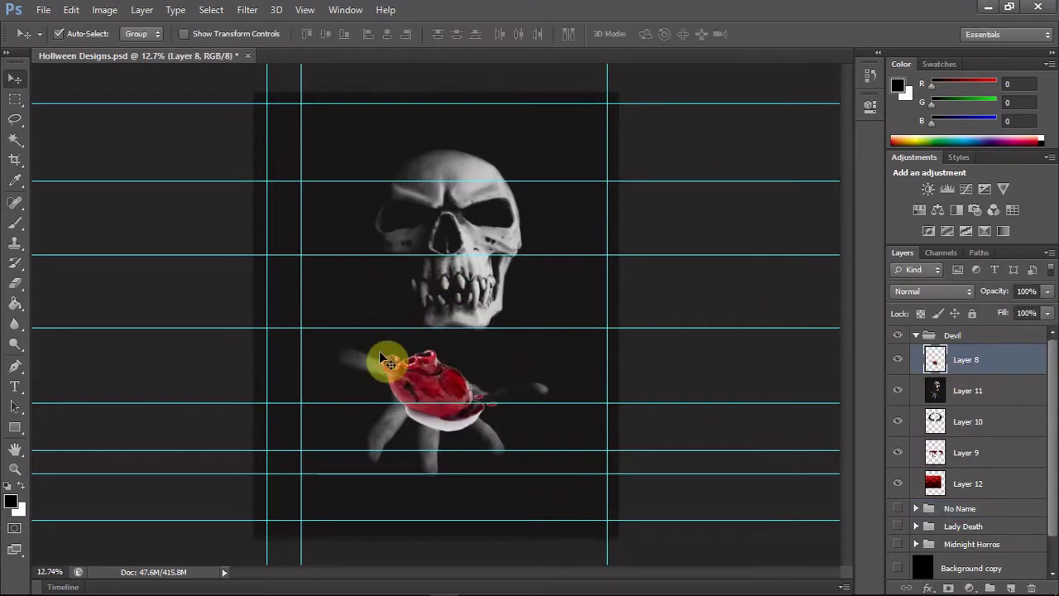
pyautogui.press('b')
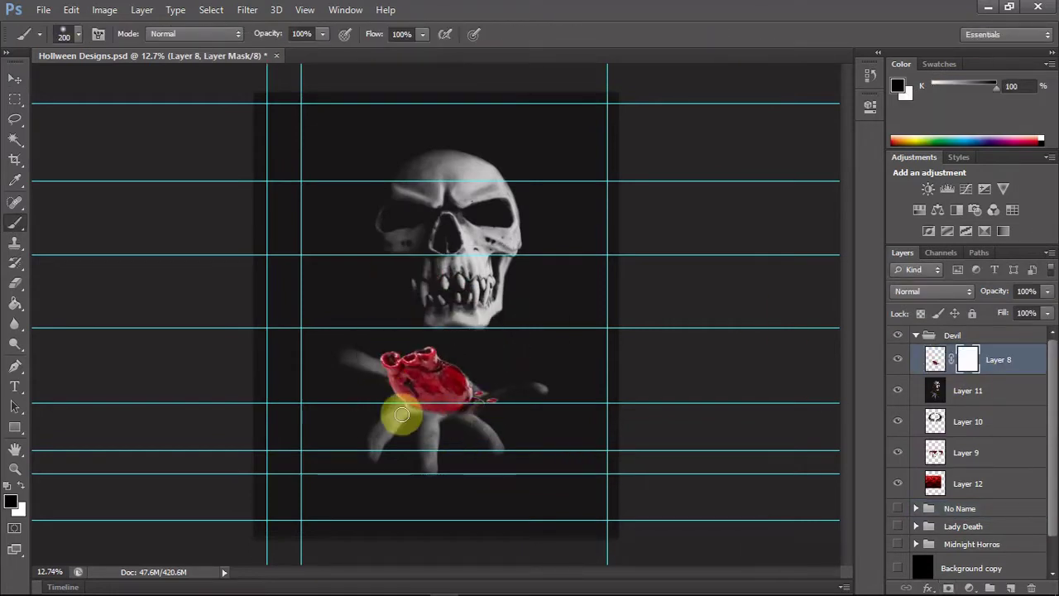
# Hide guides, place the blood drip layer under the heart, and shift the artwork lower
pyautogui.hotkey('ctrl', ';')
pyautogui.moveTo(966, 453); pyautogui.dragTo(962, 379)
pyautogui.press('v')
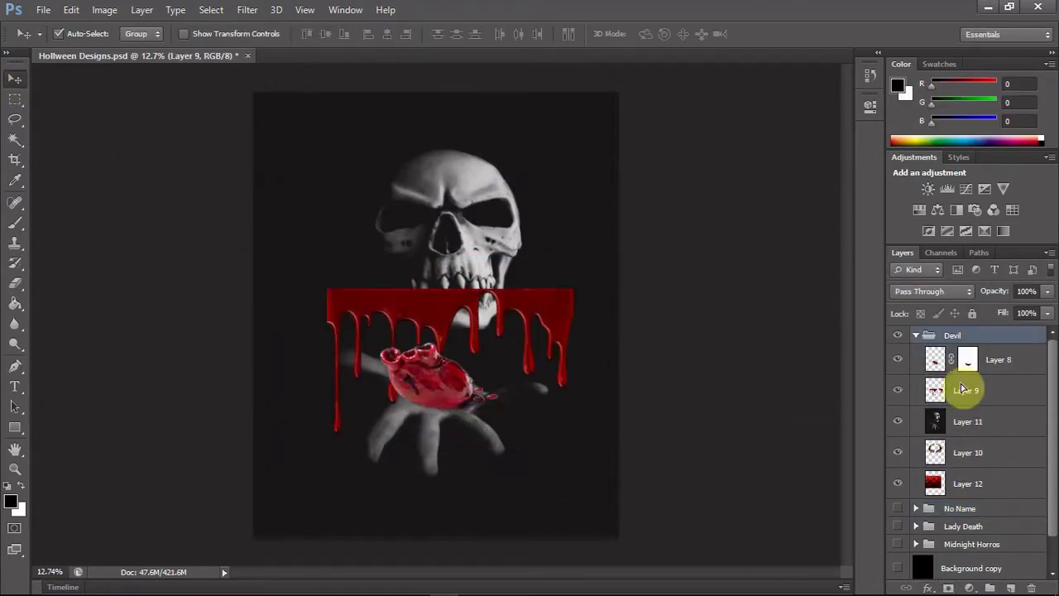
pyautogui.moveTo(446, 331); pyautogui.dragTo(433, 444)
# Hide the drips, draw an ellipse under the heart, and clip a mirrored blood texture to it
pyautogui.click(898, 389)
pyautogui.click(15, 427)
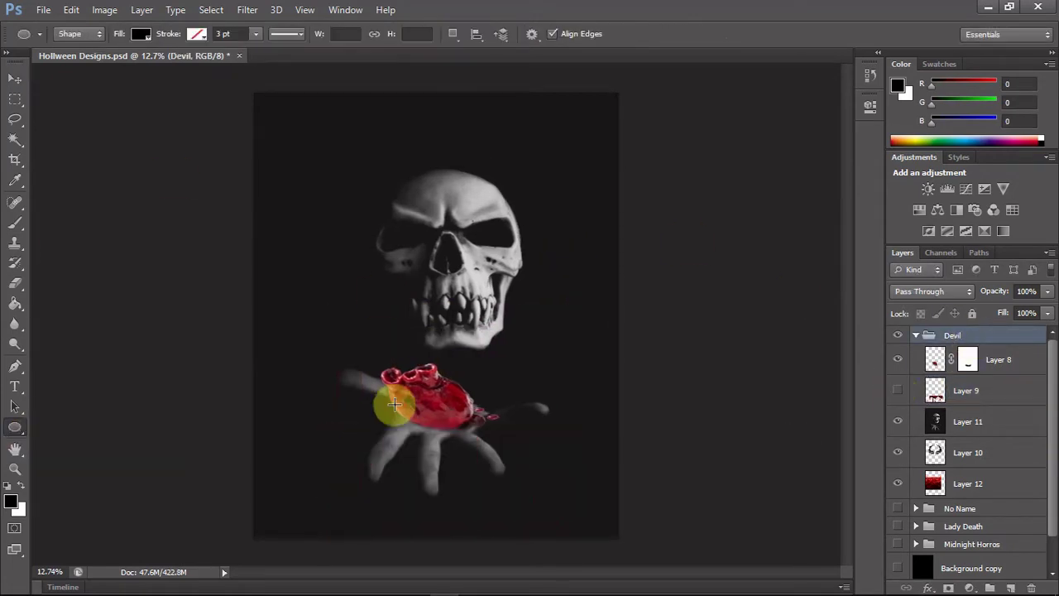
pyautogui.moveTo(394, 404); pyautogui.dragTo(485, 432)
pyautogui.moveTo(968, 484); pyautogui.dragTo(952, 414)
pyautogui.keyDown('alt'); pyautogui.click(953, 405); pyautogui.keyUp('alt')
pyautogui.hotkey('ctrl', 't')
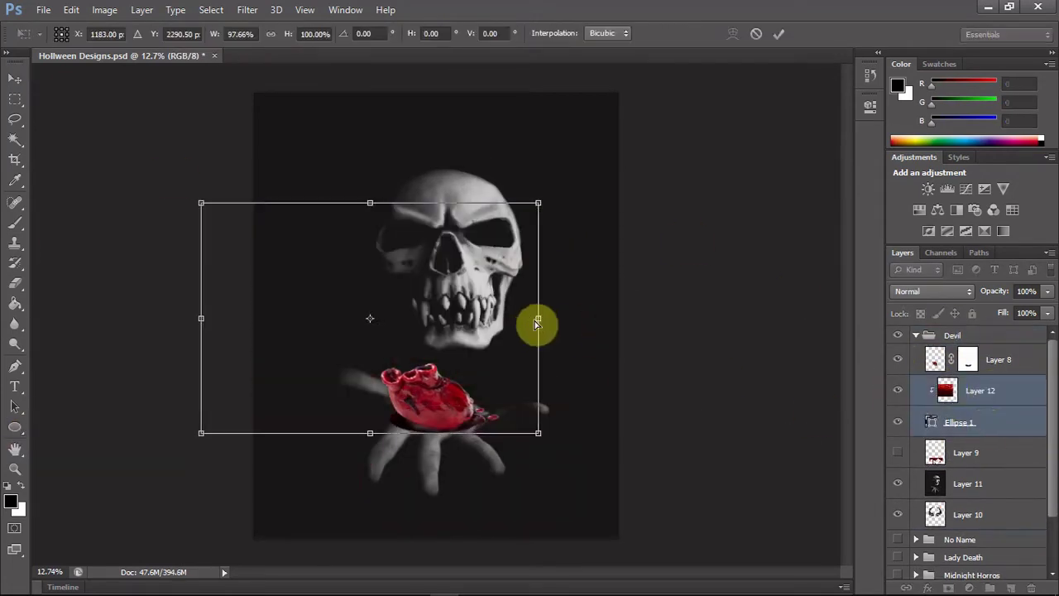
pyautogui.moveTo(535, 325); pyautogui.dragTo(217, 334)
pyautogui.press('Return')
# Zoom in on the heart and marquee the blood drop beside it
pyautogui.keyDown('shift'); pyautogui.click(1010, 359); pyautogui.keyUp('shift')
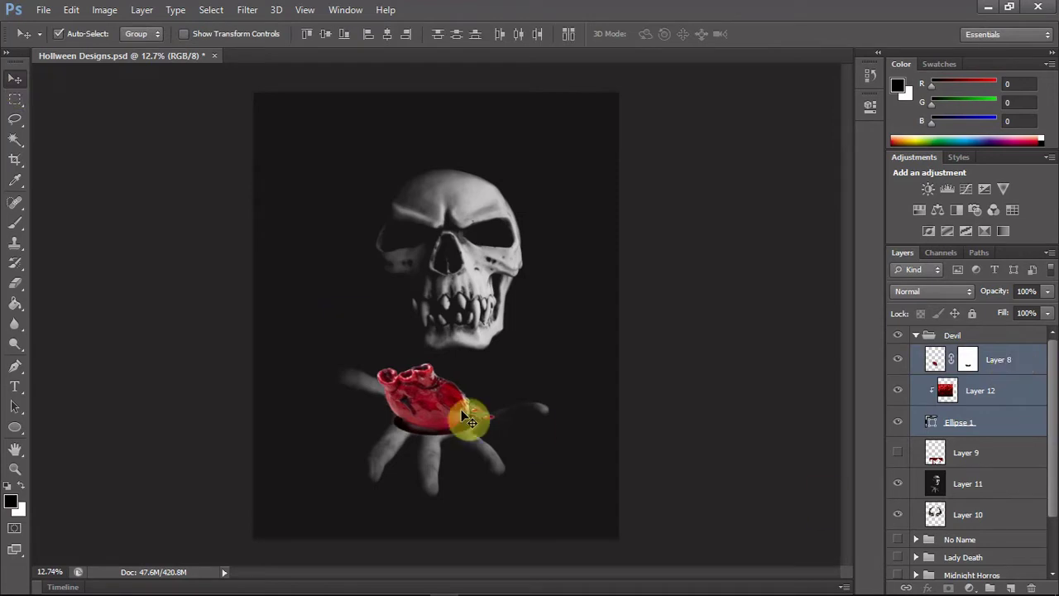
pyautogui.keyDown('shift'); pyautogui.click(972, 404); pyautogui.keyUp('shift')
pyautogui.click(28, 471)
pyautogui.moveTo(482, 417); pyautogui.dragTo(508, 433)
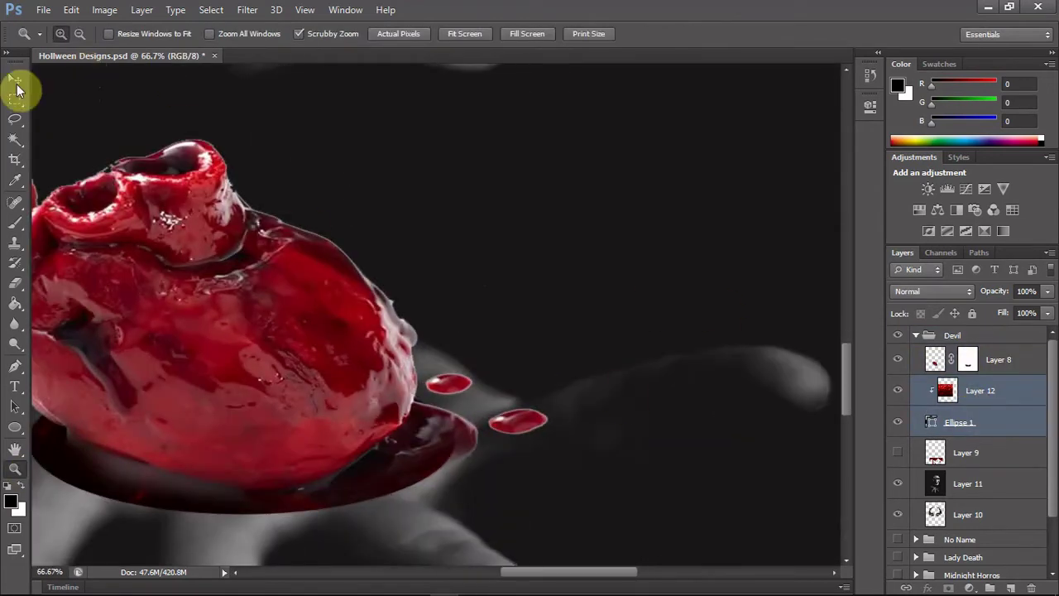
pyautogui.click(15, 99)
pyautogui.moveTo(481, 390)
pyautogui.mouseDown()
pyautogui.moveTo(561, 447)
pyautogui.moveTo(498, 406)
pyautogui.mouseUp()
# Tilt and nudge the blood drop against the heart, then deselect and zoom out
pyautogui.hotkey('ctrl', 't')
pyautogui.press('Return')
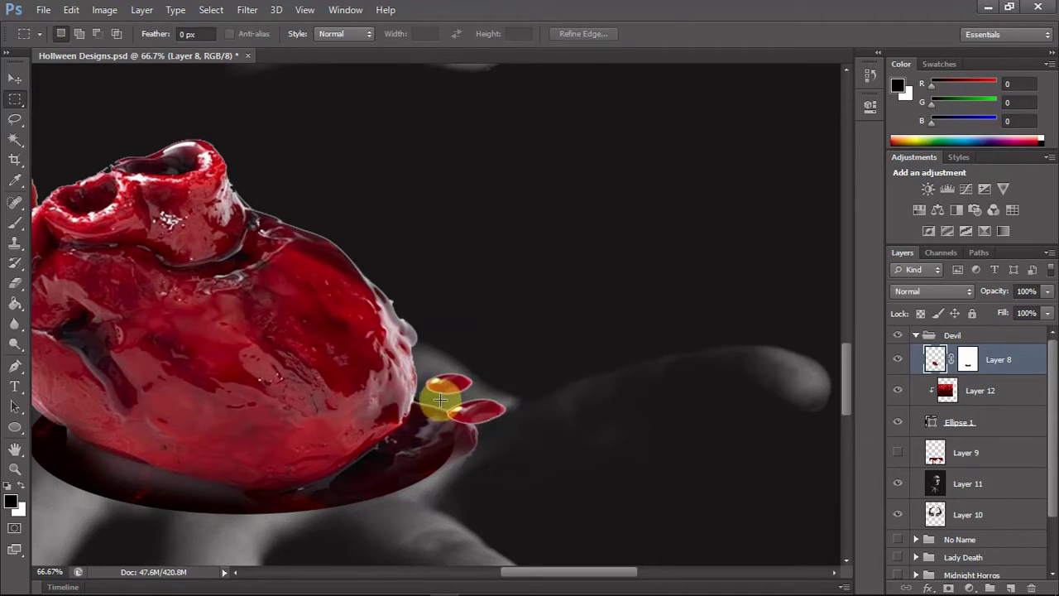
pyautogui.hotkey('ctrl', 't')
pyautogui.moveTo(539, 427); pyautogui.dragTo(540, 428)
pyautogui.press('Return')
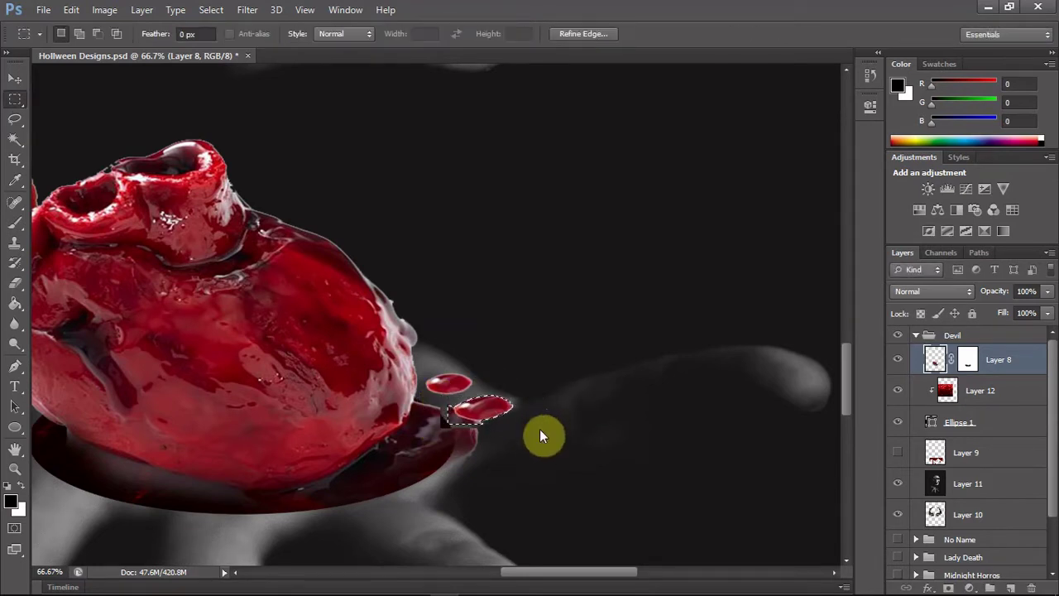
pyautogui.hotkey('ctrl', 'd')
pyautogui.hotkey('ctrl', '0')
pyautogui.click(966, 359)
# Try warping the blood drip layer inward, then cancel the warp
pyautogui.press('b')
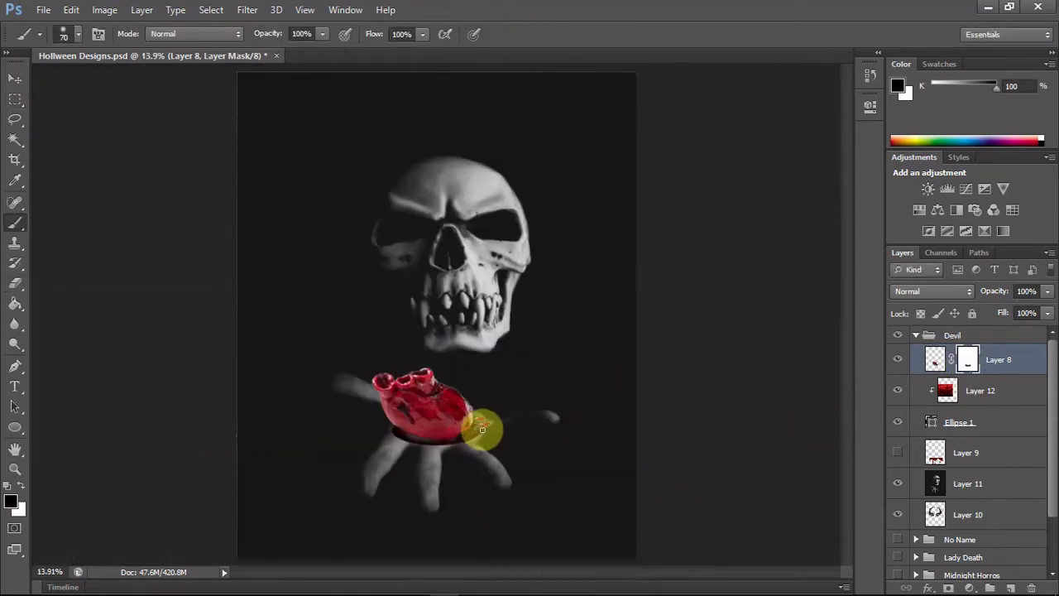
pyautogui.hotkey('ctrl', 't')
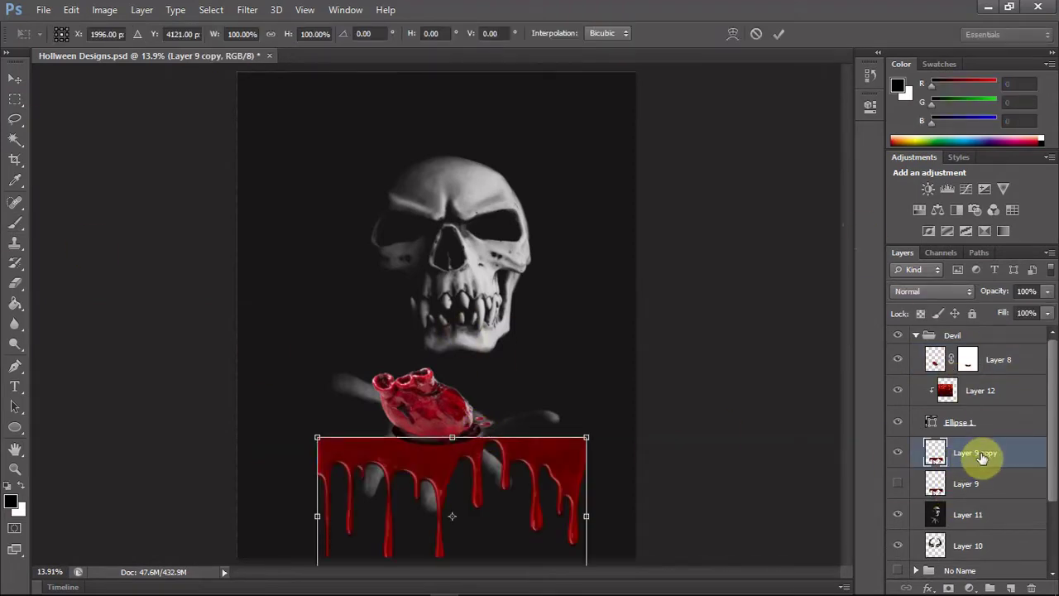
pyautogui.rightClick(514, 225)
pyautogui.click(538, 341)
pyautogui.moveTo(318, 436); pyautogui.dragTo(394, 430)
pyautogui.moveTo(336, 542); pyautogui.dragTo(392, 519)
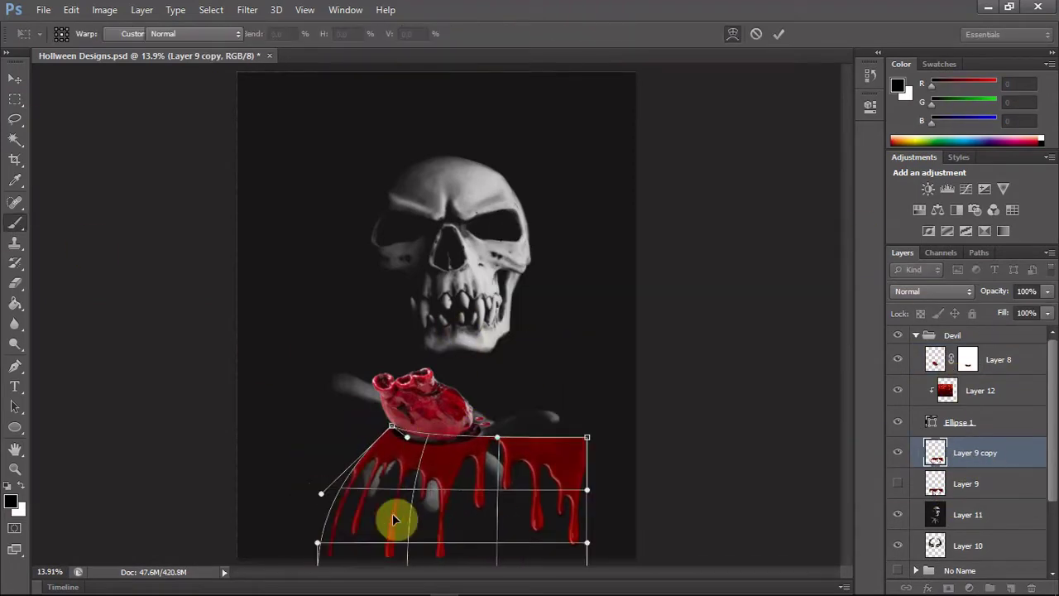
pyautogui.press('Escape')
pyautogui.click(15, 78)
# Move Layer 9 copy above Layer 12 and delete the right part of the blood
pyautogui.moveTo(975, 452); pyautogui.dragTo(943, 406)
pyautogui.moveTo(289, 409); pyautogui.dragTo(367, 555)
pyautogui.hotkey('ctrl', 't')
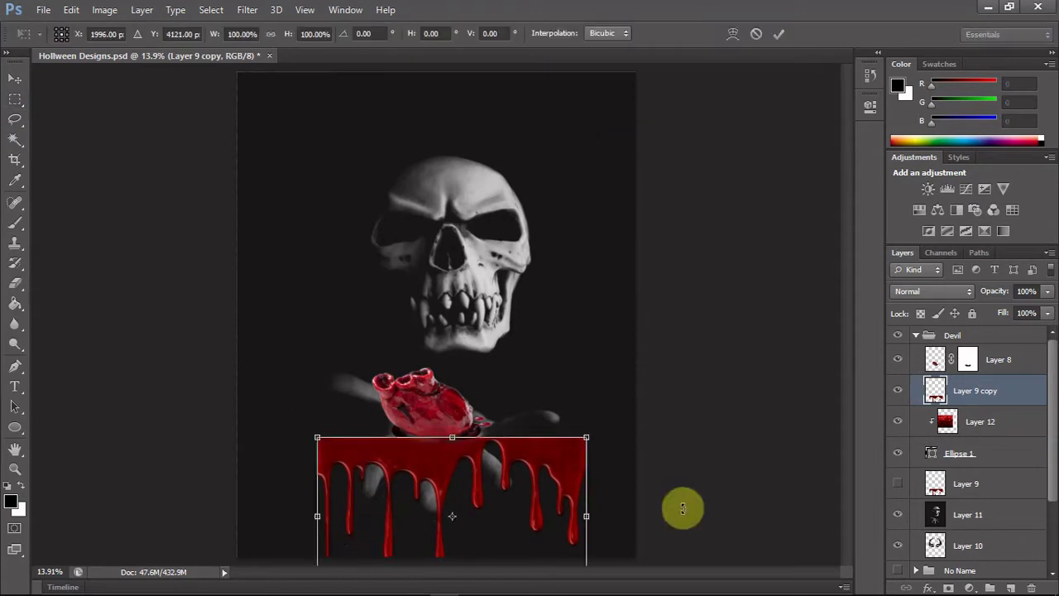
pyautogui.press('Return')
pyautogui.press('m')
pyautogui.moveTo(480, 406); pyautogui.dragTo(591, 502)
pyautogui.press('Delete')
# Create a new layer, hide Layer 13, and reselect the Layer 9 copy blood layer
pyautogui.hotkey('ctrl', 'shift', 'n')
pyautogui.moveTo(375, 512); pyautogui.dragTo(335, 418)
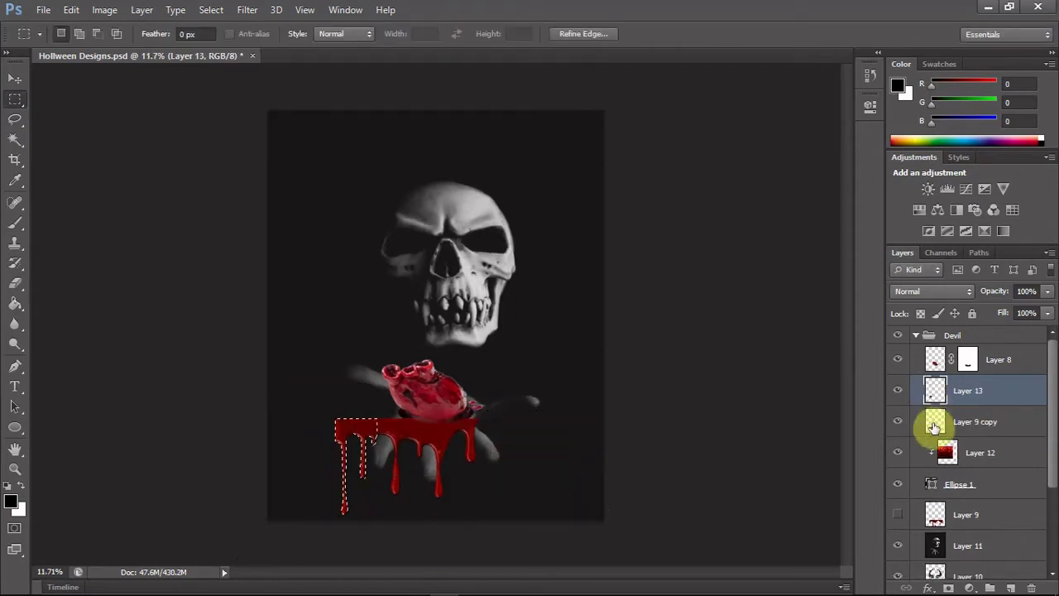
pyautogui.click(933, 426)
pyautogui.press('v')
pyautogui.click(897, 391)
# Warp the blood's top-left corner to bend it around the palm
pyautogui.hotkey('ctrl', 't')
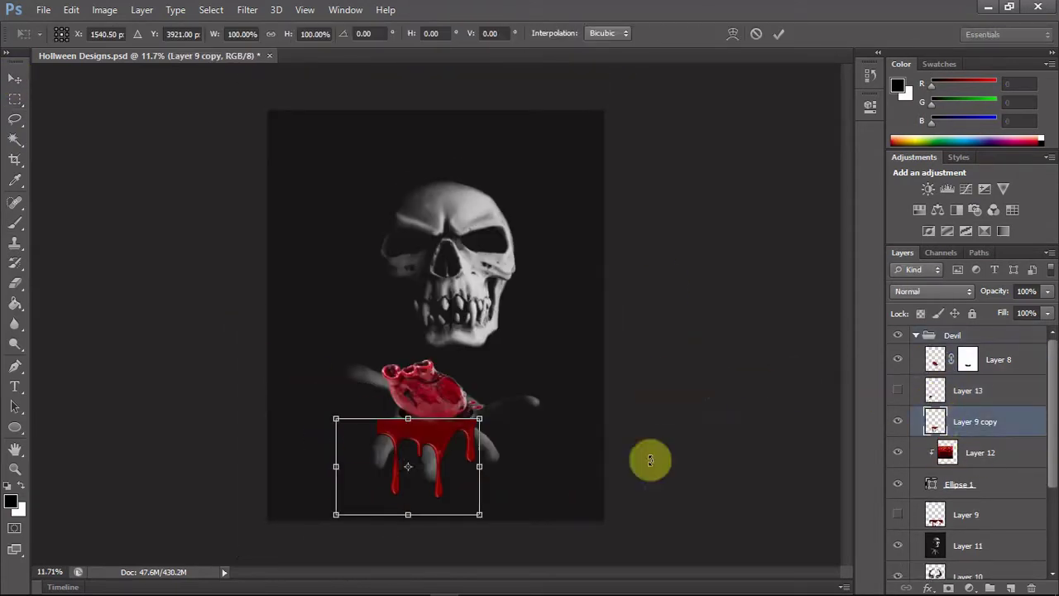
pyautogui.click(732, 34)
pyautogui.moveTo(384, 426)
pyautogui.mouseDown()
pyautogui.moveTo(340, 454)
pyautogui.moveTo(359, 405)
pyautogui.mouseUp()
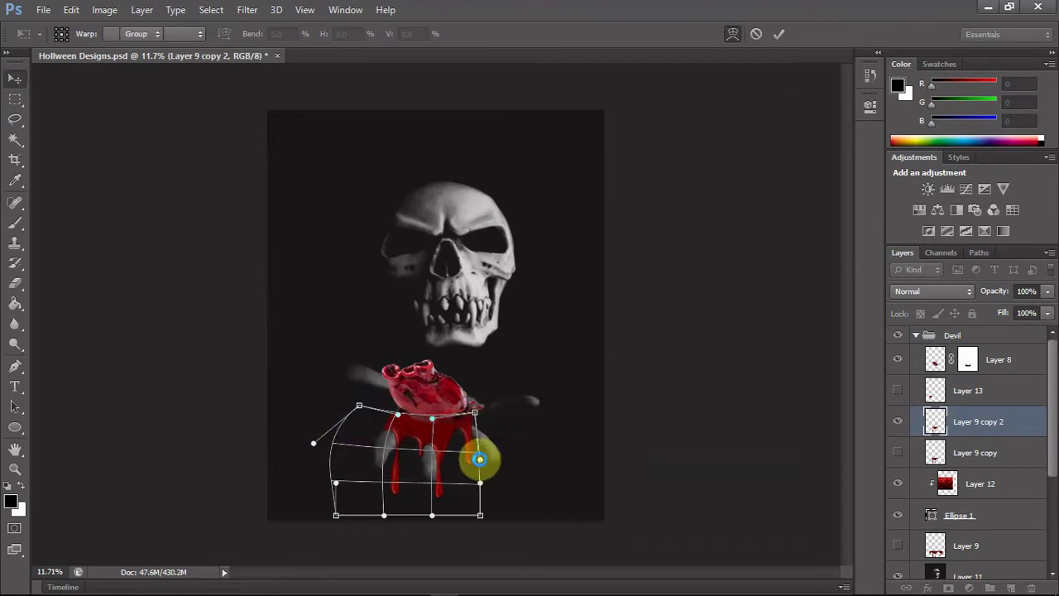
pyautogui.rightClick(480, 459)
pyautogui.click(503, 288)
pyautogui.press('Return')
# Reposition the blood layer up under the heart
pyautogui.hotkey('ctrl', 't')
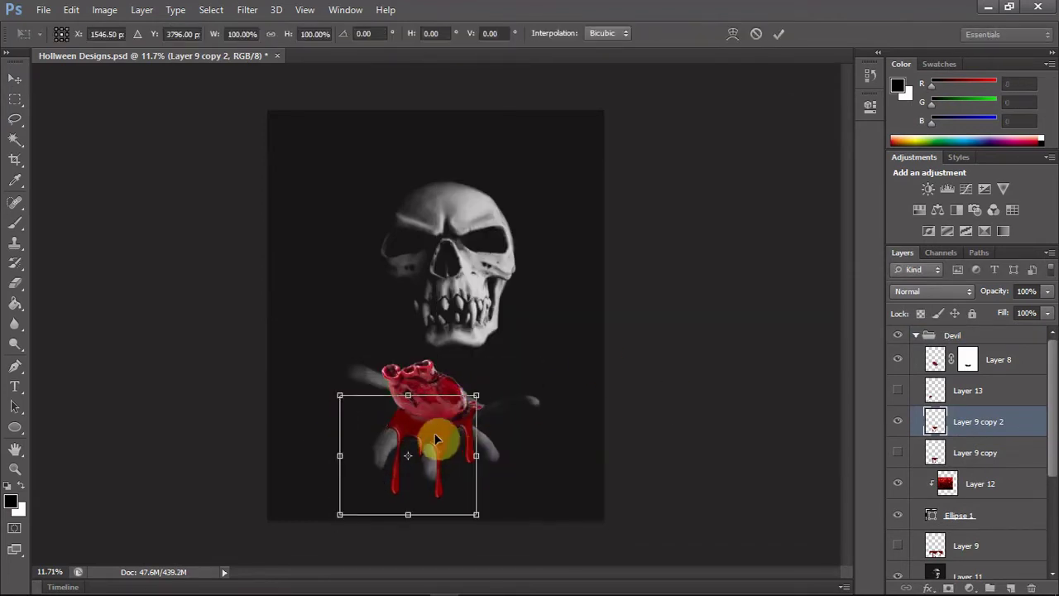
pyautogui.rightClick(440, 436)
pyautogui.moveTo(416, 515); pyautogui.dragTo(489, 459)
pyautogui.press('Return')
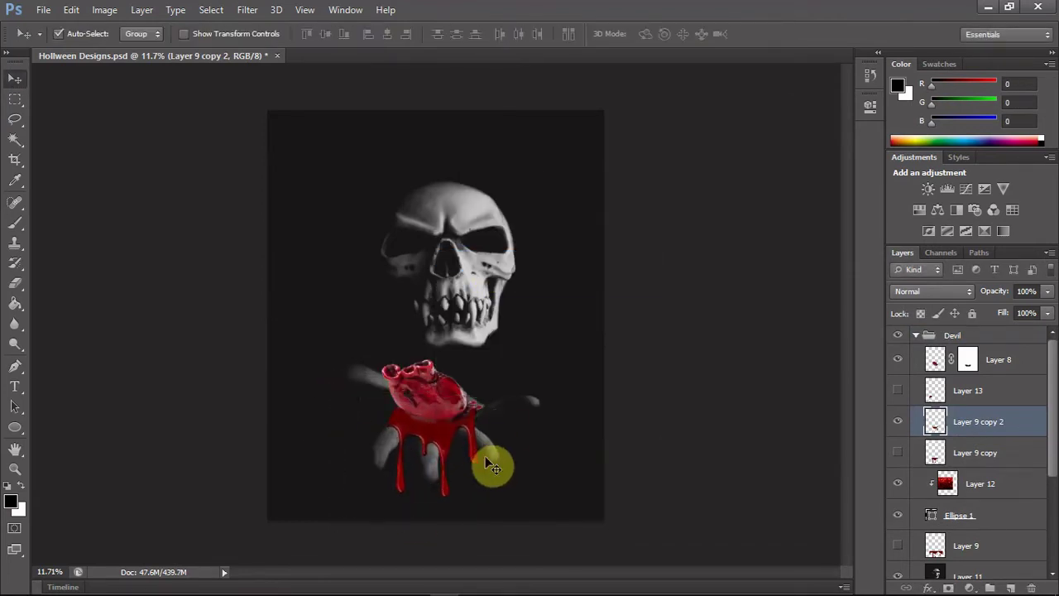
pyautogui.scroll(3, 488, 462)
# Paint black on the mask to uncover the middle finger from the blood
pyautogui.press('b')
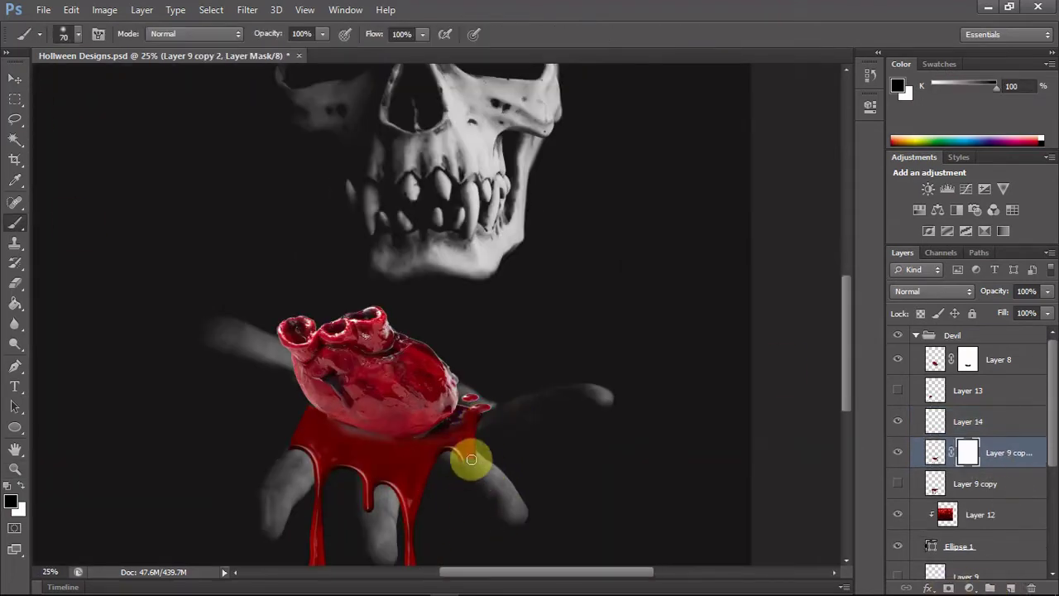
pyautogui.press('x')
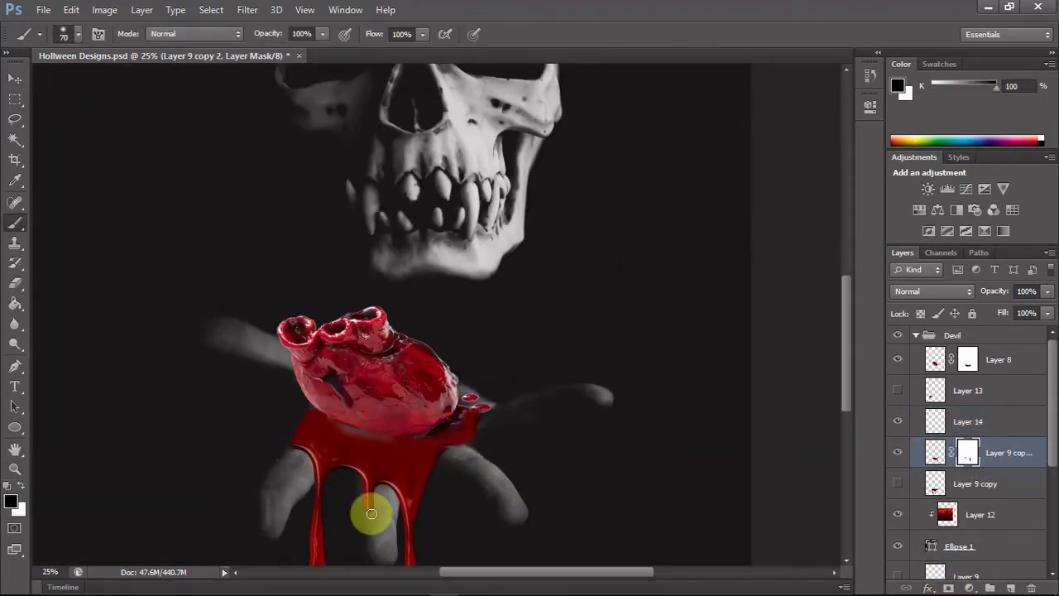
pyautogui.moveTo(366, 455); pyautogui.dragTo(380, 497)
pyautogui.press('x')
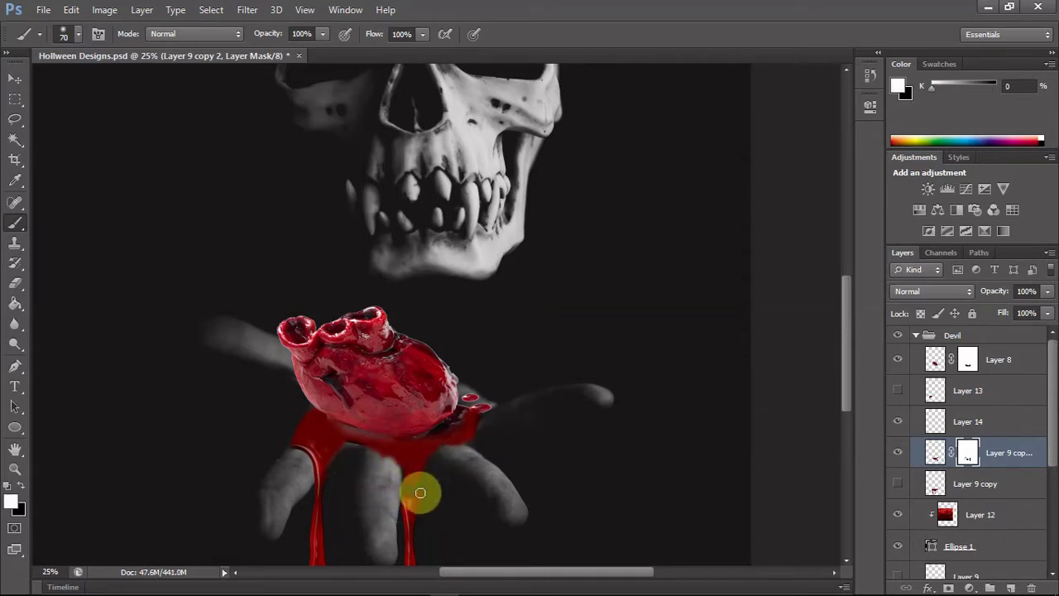
pyautogui.press('x')
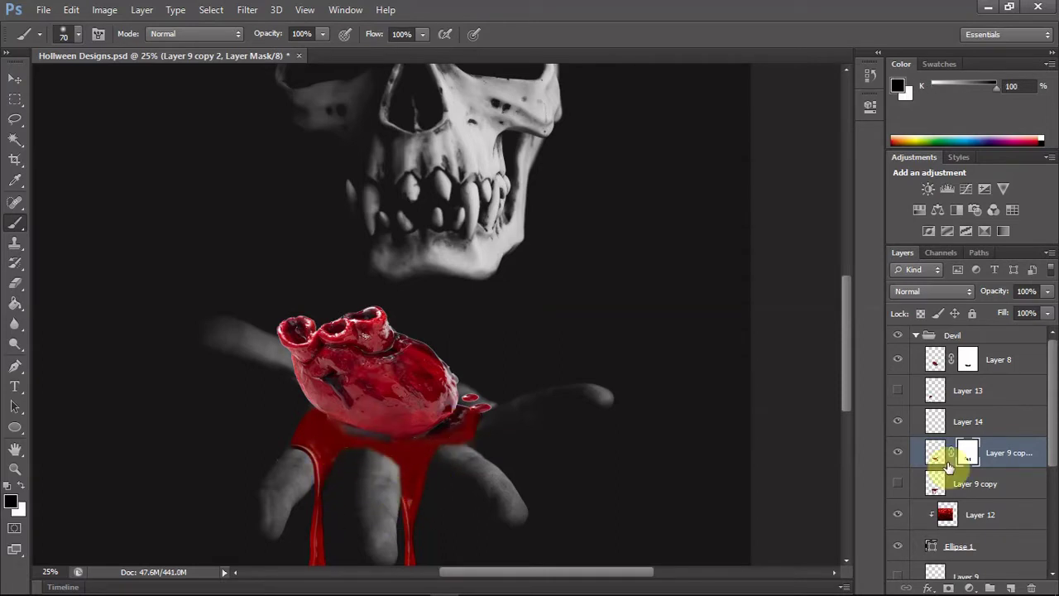
pyautogui.keyDown('ctrl'); pyautogui.click(369, 435); pyautogui.keyUp('ctrl')
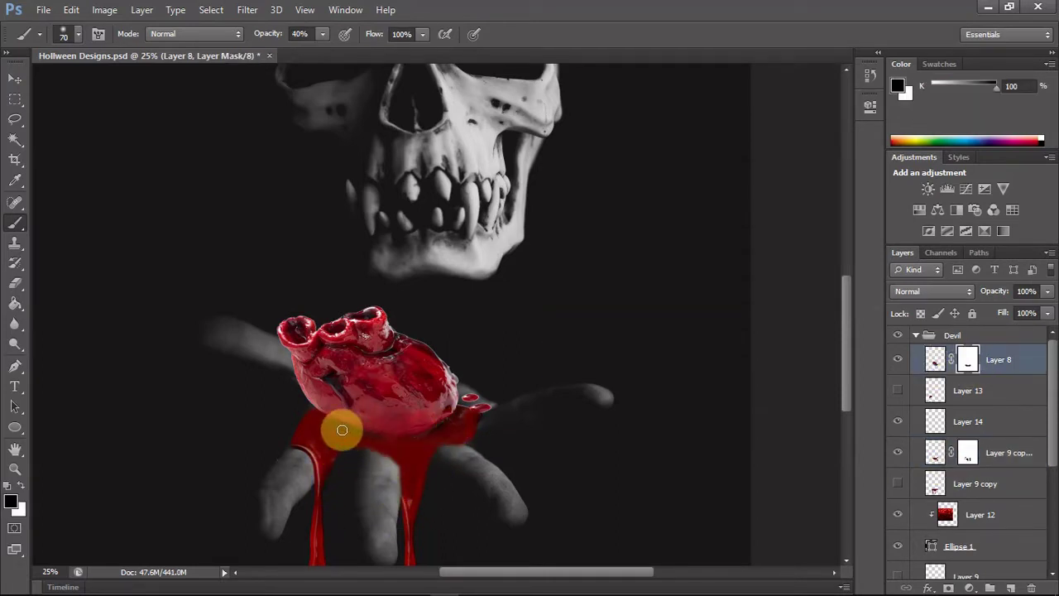
pyautogui.keyDown('ctrl'); pyautogui.click(370, 439); pyautogui.keyUp('ctrl')
pyautogui.press('x')
pyautogui.moveTo(845, 385); pyautogui.dragTo(845, 419)
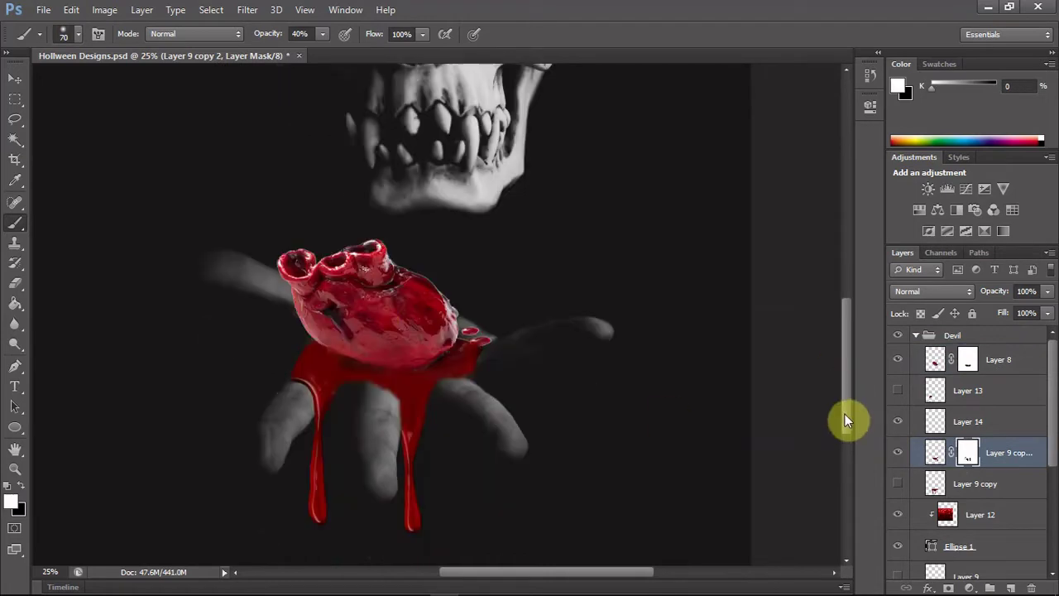
# Stretch the blood slightly from its top-left corner
pyautogui.hotkey('ctrl', 't')
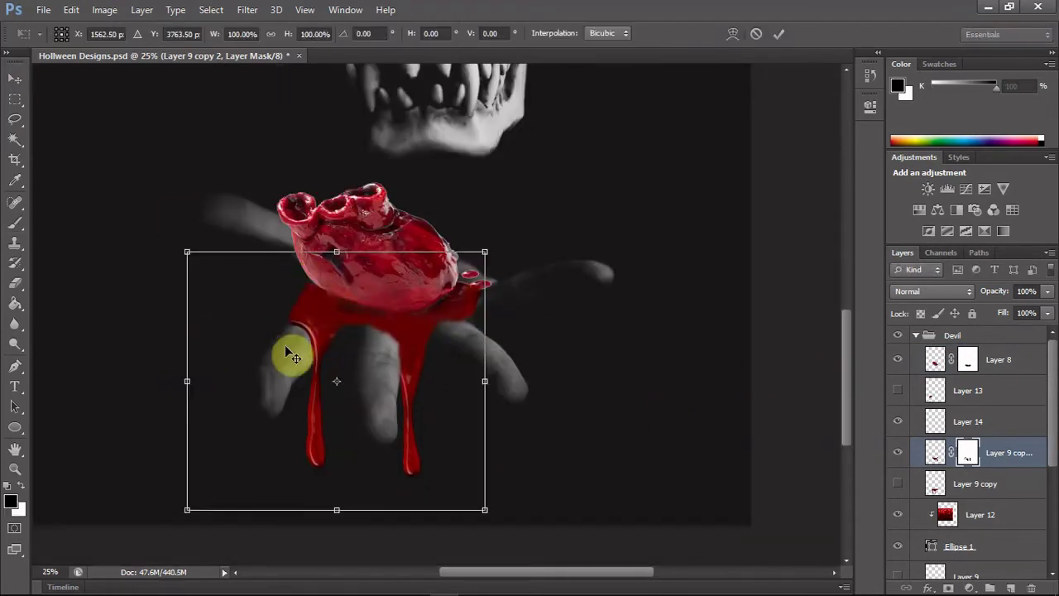
pyautogui.moveTo(190, 254); pyautogui.dragTo(196, 248)
pyautogui.press('Return')
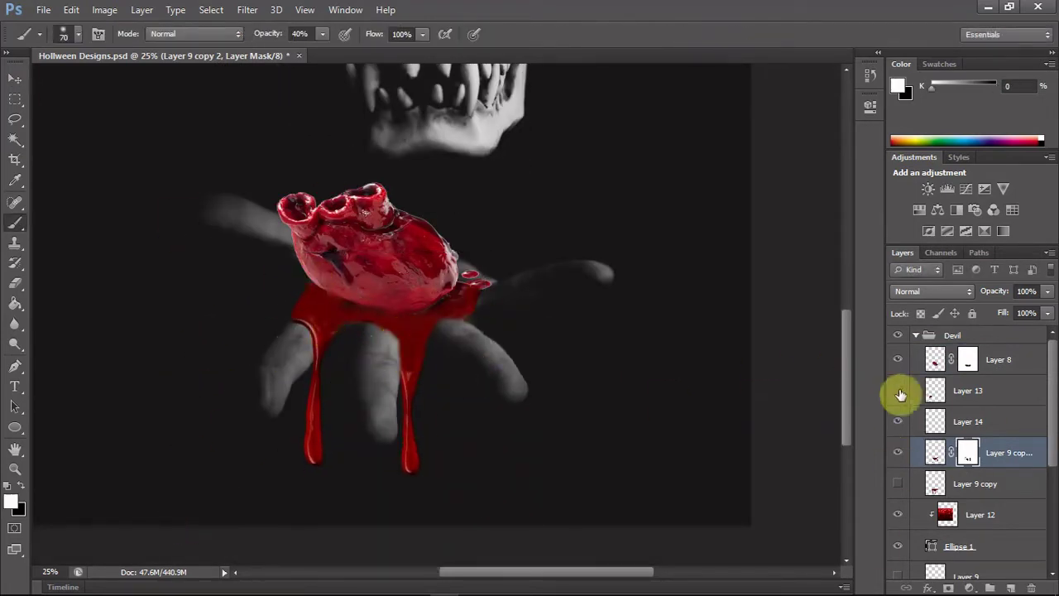
# Select Layer 13's spare drip and trim away its unwanted part with the Marquee
pyautogui.click(900, 394)
pyautogui.press('v')
pyautogui.moveTo(229, 341); pyautogui.dragTo(489, 312)
pyautogui.press('m')
pyautogui.moveTo(499, 271)
pyautogui.mouseDown()
pyautogui.moveTo(518, 282)
pyautogui.moveTo(548, 380)
pyautogui.mouseUp()
pyautogui.hotkey('ctrl', 'shift', 'j')
# Move the drip to the pool's right side, add a layer mask and brush out its top
pyautogui.press('v')
pyautogui.moveTo(947, 420); pyautogui.dragTo(968, 362)
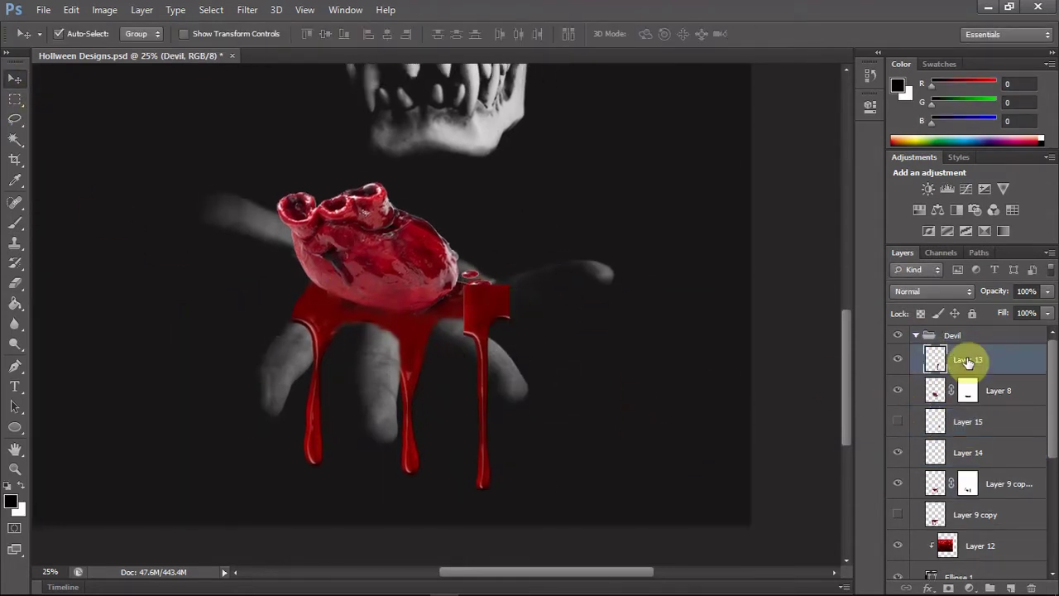
pyautogui.click(949, 588)
pyautogui.press('b')
pyautogui.press('x')
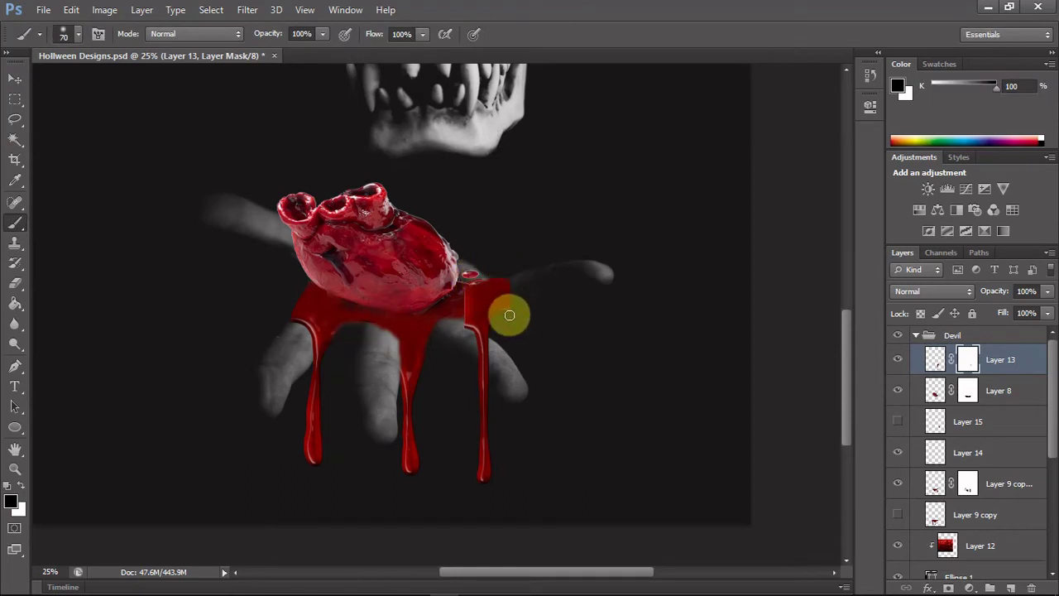
pyautogui.moveTo(479, 363); pyautogui.dragTo(481, 382)
pyautogui.press('x')
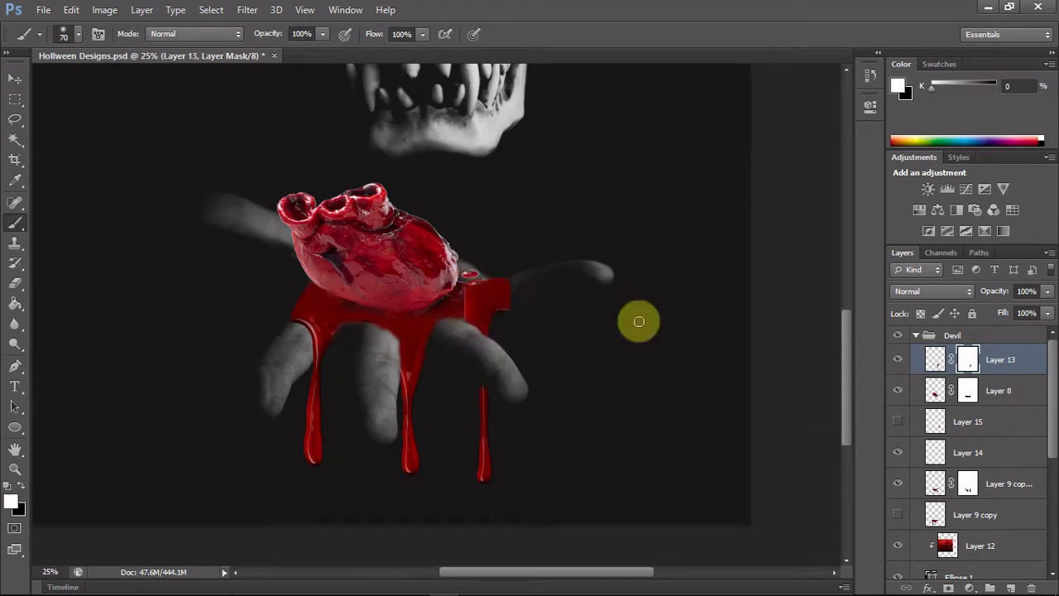
# Move Layer 13 below the blood layer, transform the drip, and target the masks for painting
pyautogui.hotkey('ctrl', '[')
pyautogui.hotkey('ctrl', '[')
pyautogui.hotkey('ctrl', '[')
pyautogui.hotkey('ctrl', 't')
pyautogui.press('Return')
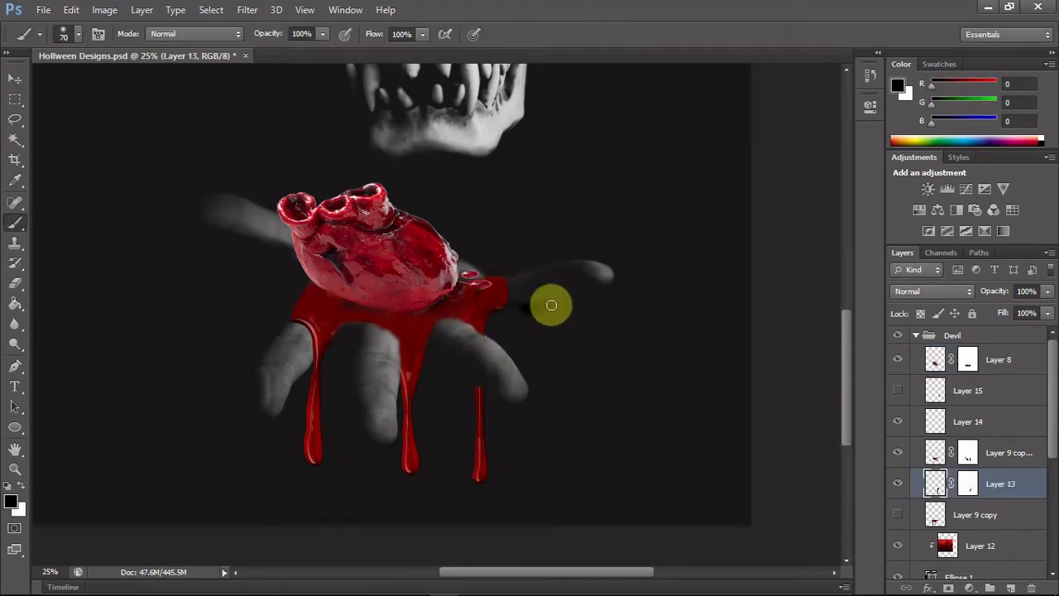
pyautogui.click(968, 483)
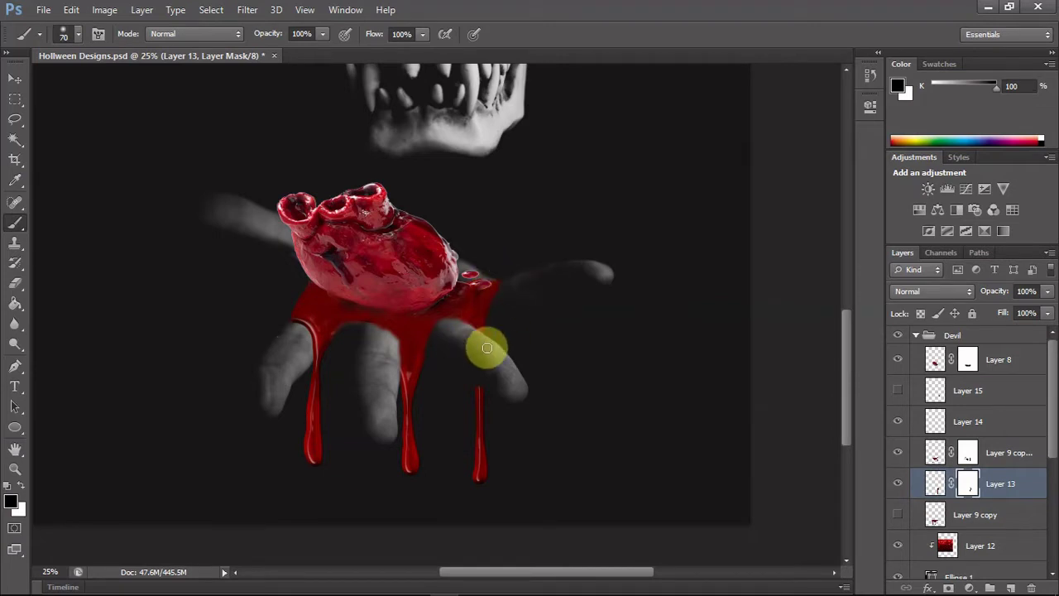
pyautogui.hotkey('alt', ']')
pyautogui.press('x')
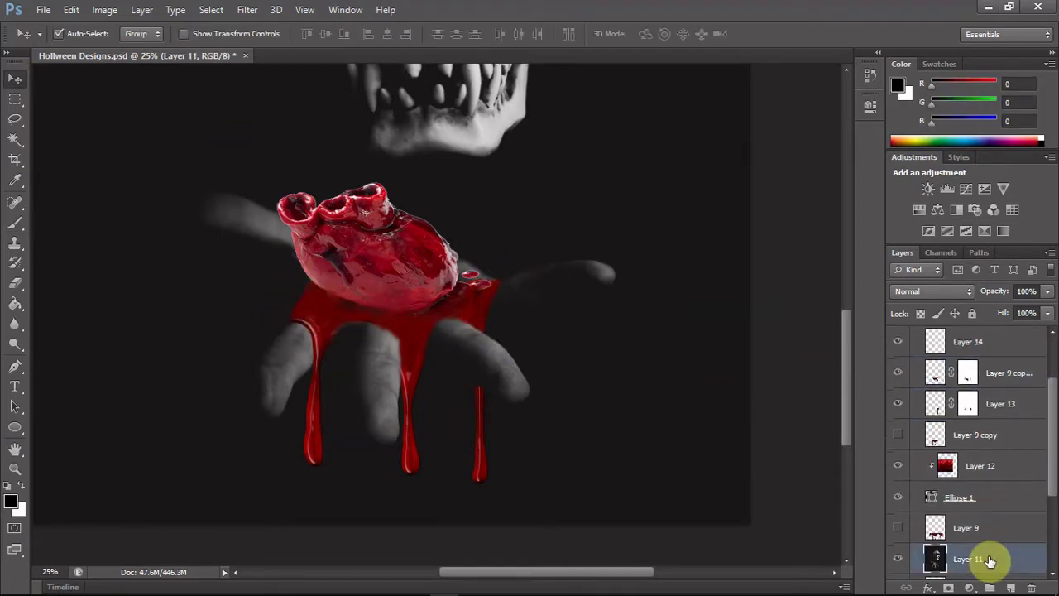
# Select Layer 8 in the Devil group and target its mask for brushing
pyautogui.hotkey('ctrl', '0')
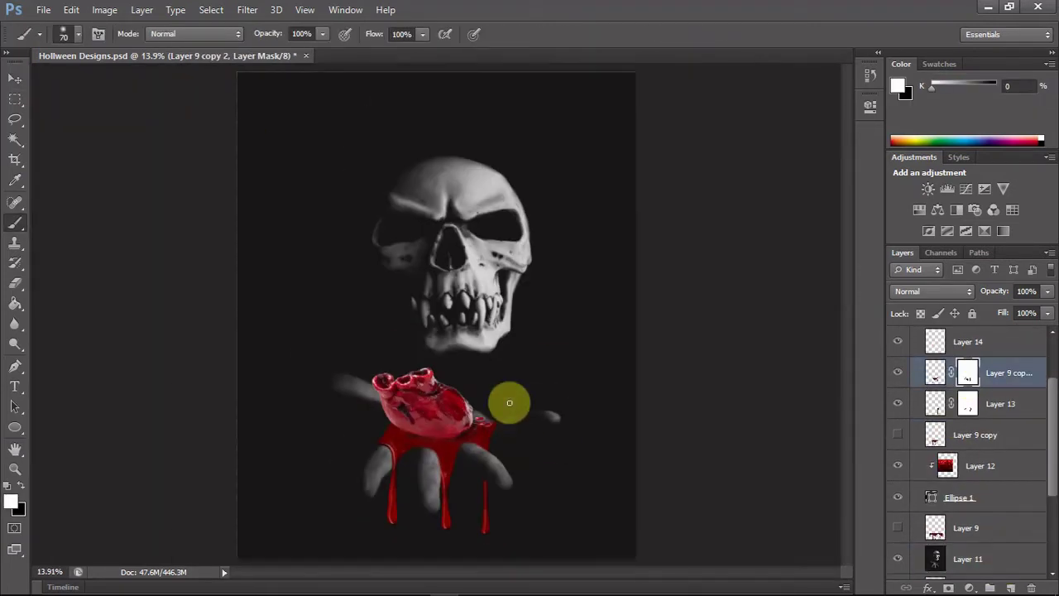
pyautogui.scroll(3, 968, 455)
pyautogui.click(935, 361)
pyautogui.press('v')
pyautogui.press('b')
pyautogui.hotkey('ctrl', '\\')
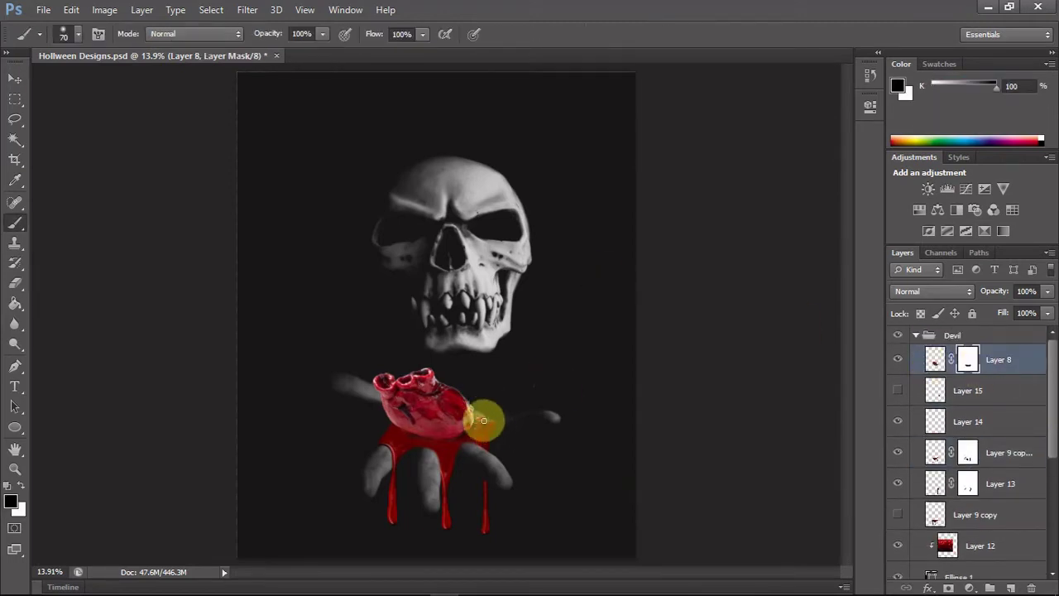
pyautogui.scroll(3, 475, 378)
pyautogui.scroll(3, 475, 378)
pyautogui.press('x')
pyautogui.hotkey('alt', '[')
pyautogui.hotkey('alt', '[')
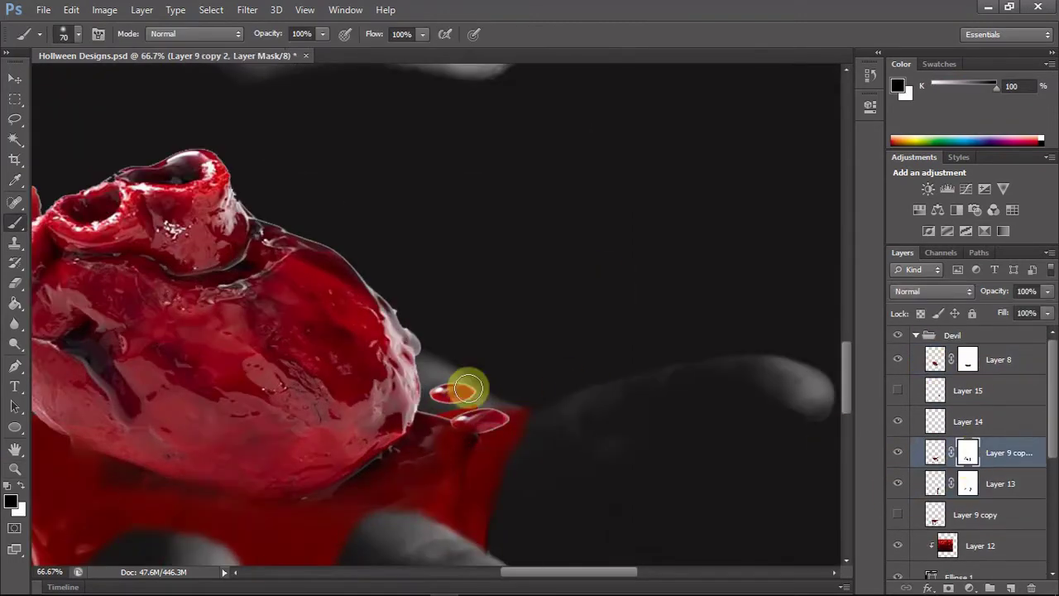
pyautogui.hotkey('alt', '[')
pyautogui.hotkey('alt', ']')
pyautogui.hotkey('alt', ']')
pyautogui.hotkey('alt', ']')
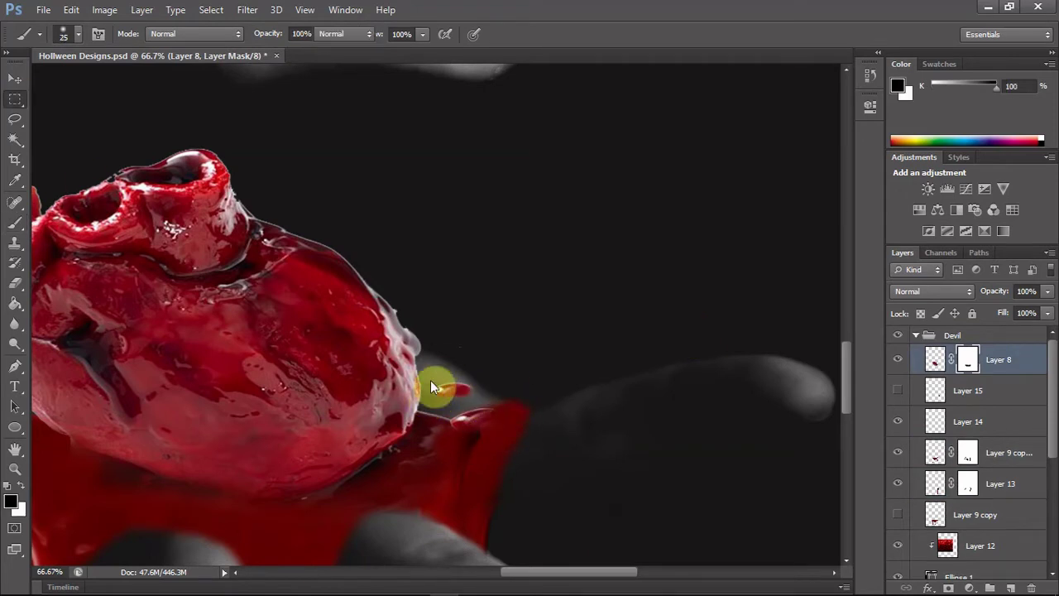
# Marquee the small blood drop beside the heart and nudge it slightly lower with Free Transform
pyautogui.press('m')
pyautogui.moveTo(426, 377); pyautogui.dragTo(480, 401)
pyautogui.press('t')
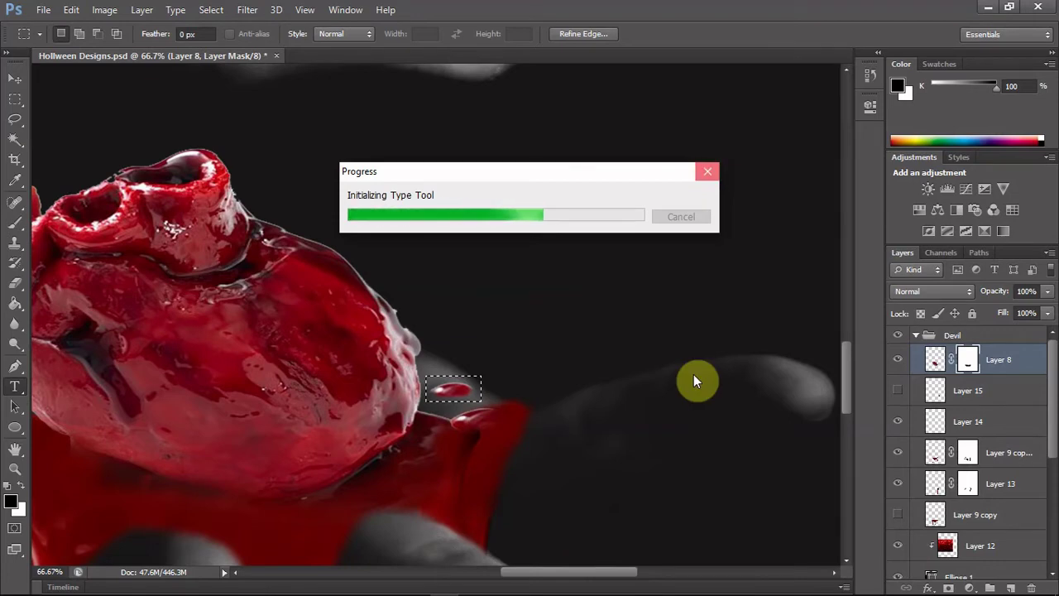
pyautogui.hotkey('ctrl', 't')
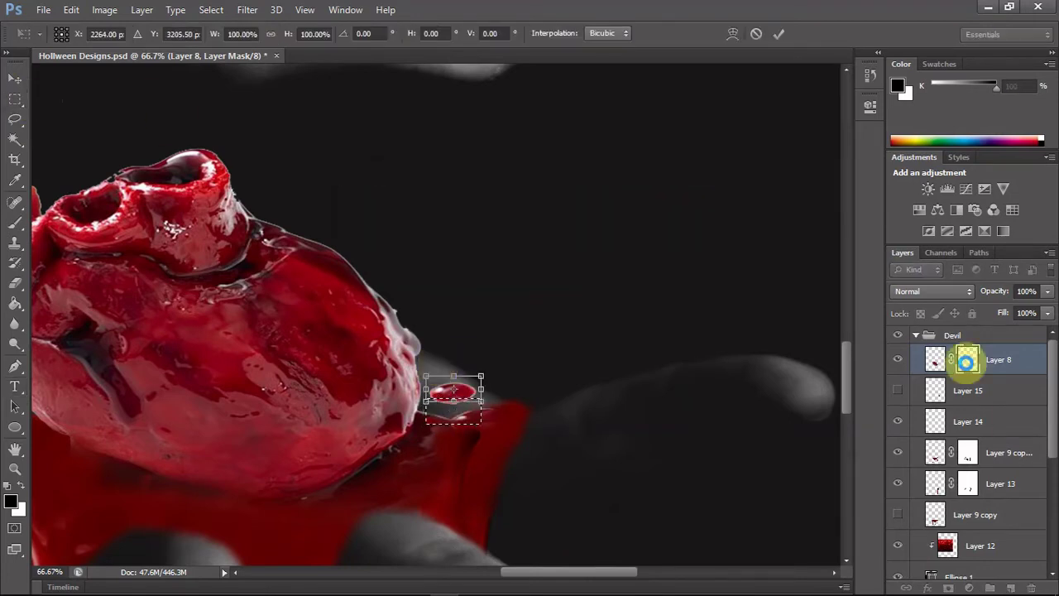
pyautogui.click(967, 360)
pyautogui.hotkey('ctrl', 'z')
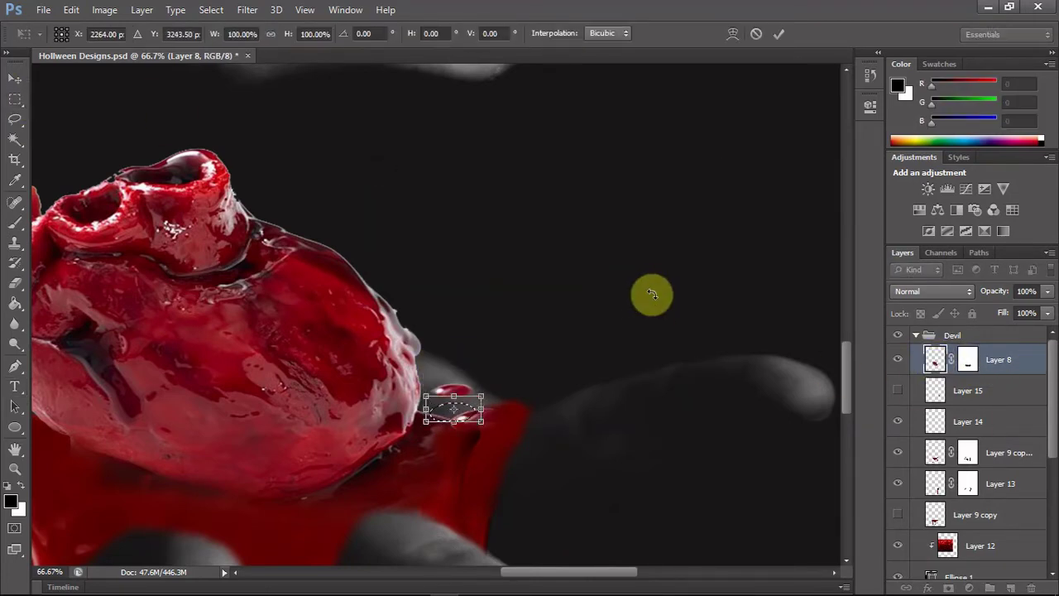
pyautogui.press('Return')
# Move Layer 14 above Layer 8 and clip it to Layer 8
pyautogui.click(967, 360)
pyautogui.write('bbb')
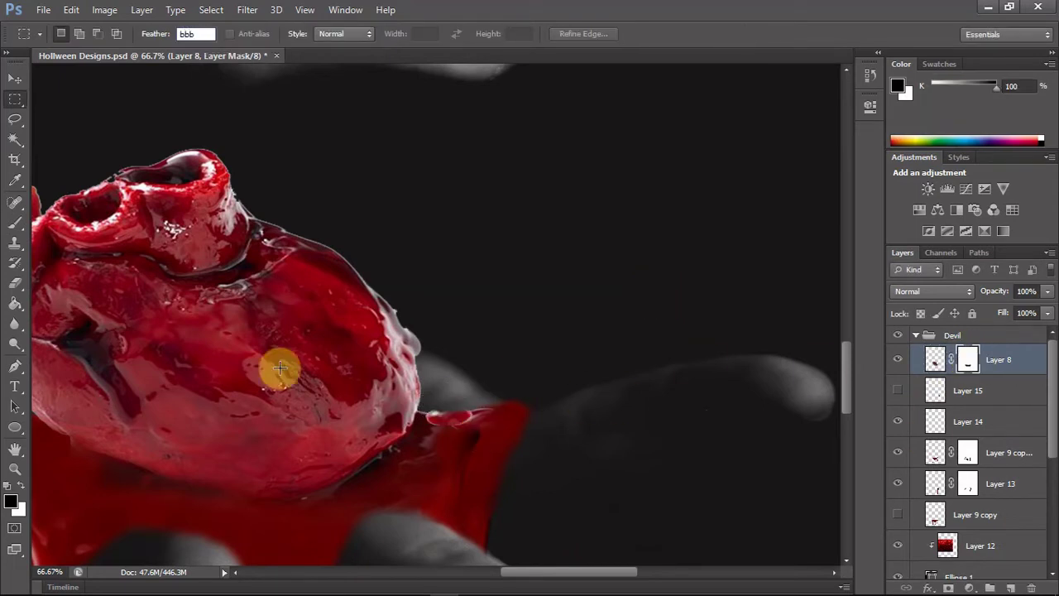
pyautogui.press('b')
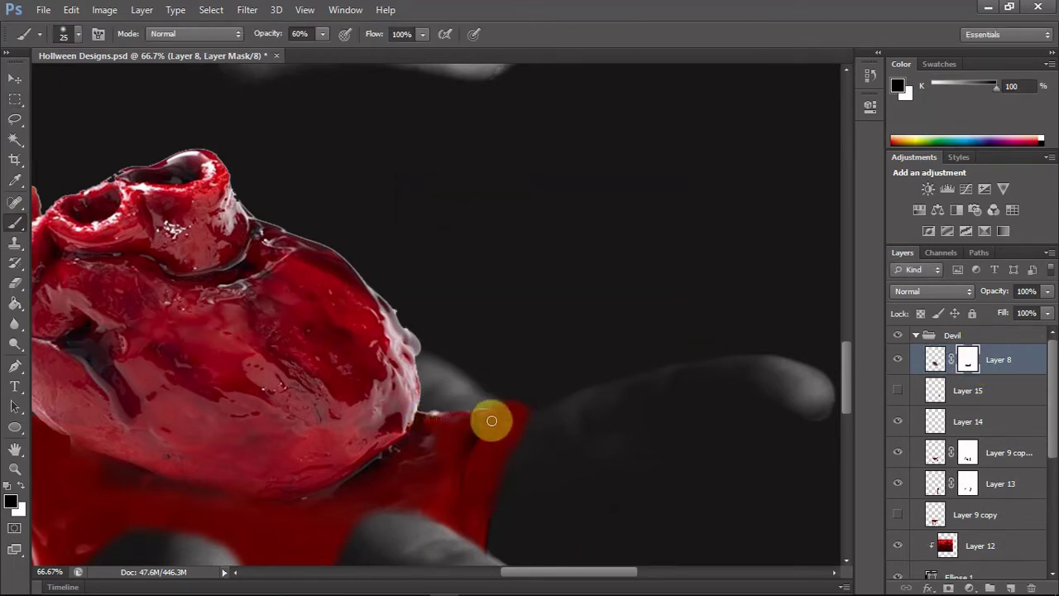
pyautogui.click(898, 359)
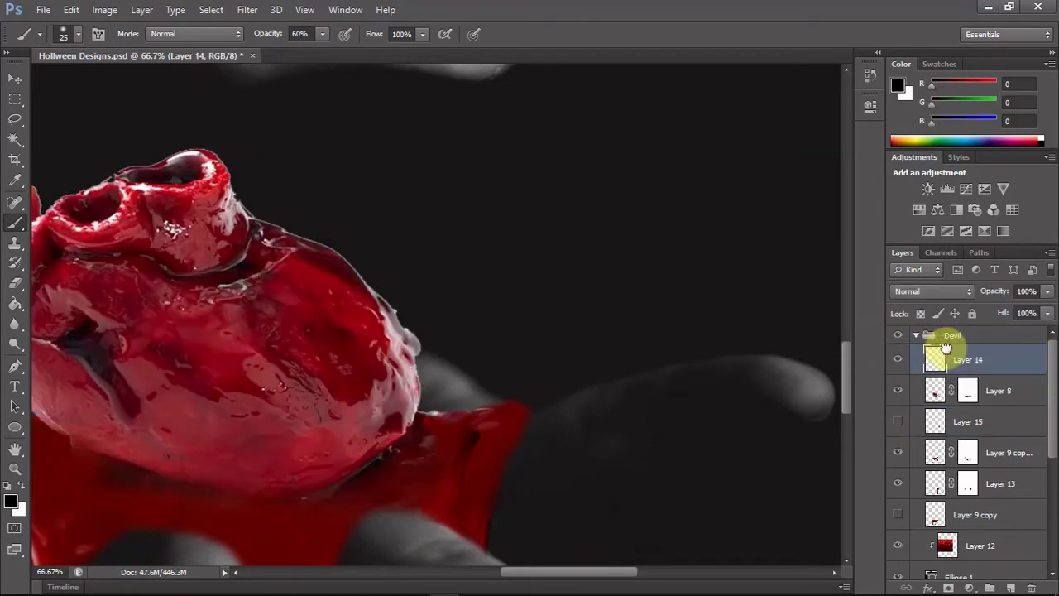
pyautogui.moveTo(968, 422); pyautogui.dragTo(944, 348)
pyautogui.click(969, 360)
pyautogui.hotkey('ctrl', 'alt', 'g')
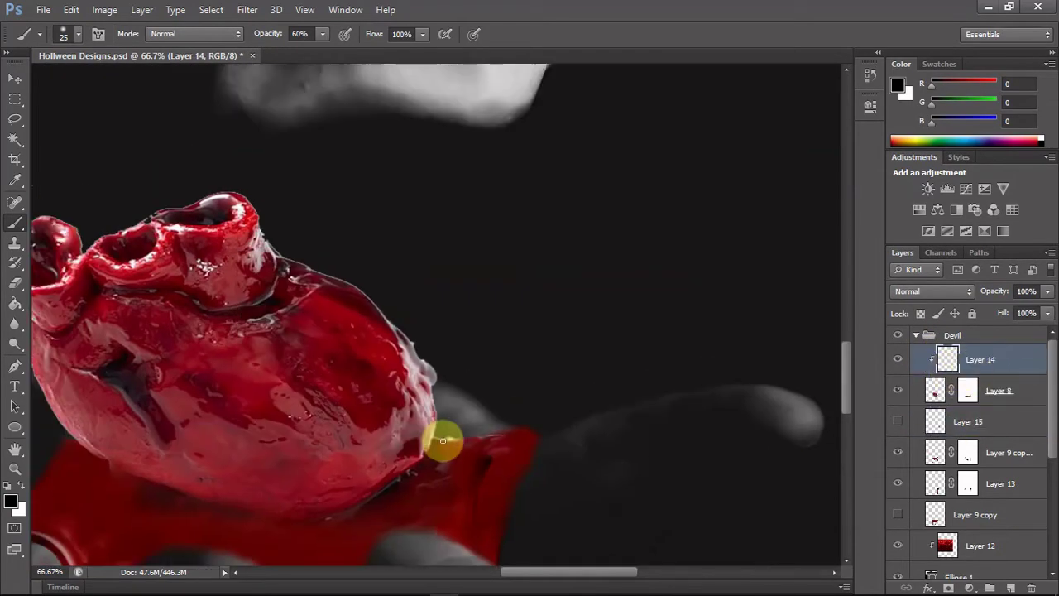
# Paint dark shading along the heart's lower edge on Layer 14
pyautogui.hotkey('ctrl', '0')
pyautogui.moveTo(386, 445); pyautogui.dragTo(415, 431)
pyautogui.press('e')
pyautogui.press('z')
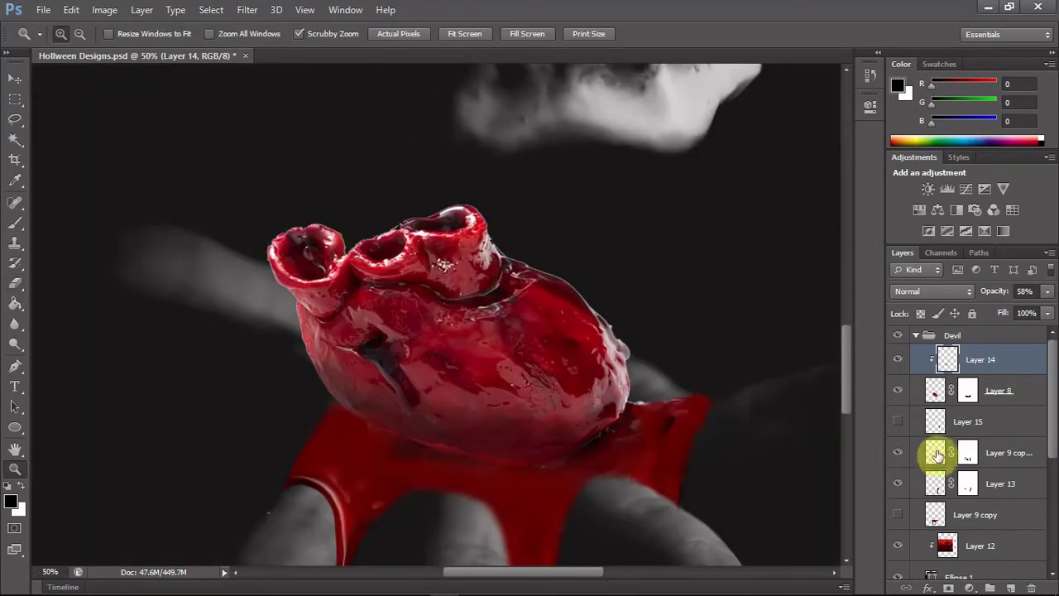
# Add a new layer clipped to Layer 9 copy and brush a shadow under the heart's edge
pyautogui.click(933, 451)
pyautogui.hotkey('ctrl', 'shift', 'alt', 'n')
pyautogui.hotkey('ctrl', 'alt', 'g')
pyautogui.press('b')
pyautogui.moveTo(404, 436); pyautogui.dragTo(588, 446)
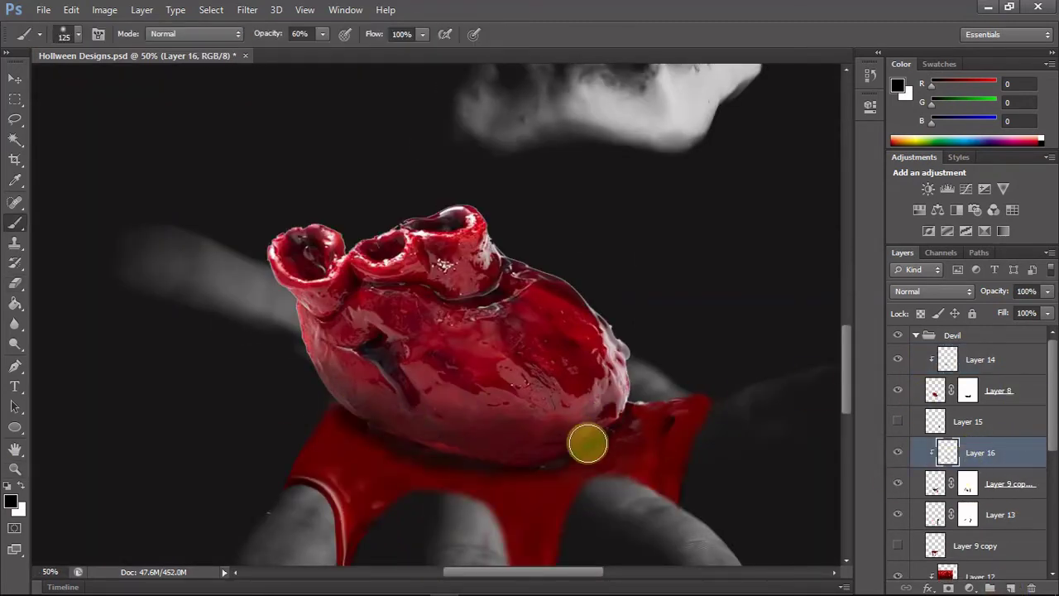
pyautogui.click(15, 78)
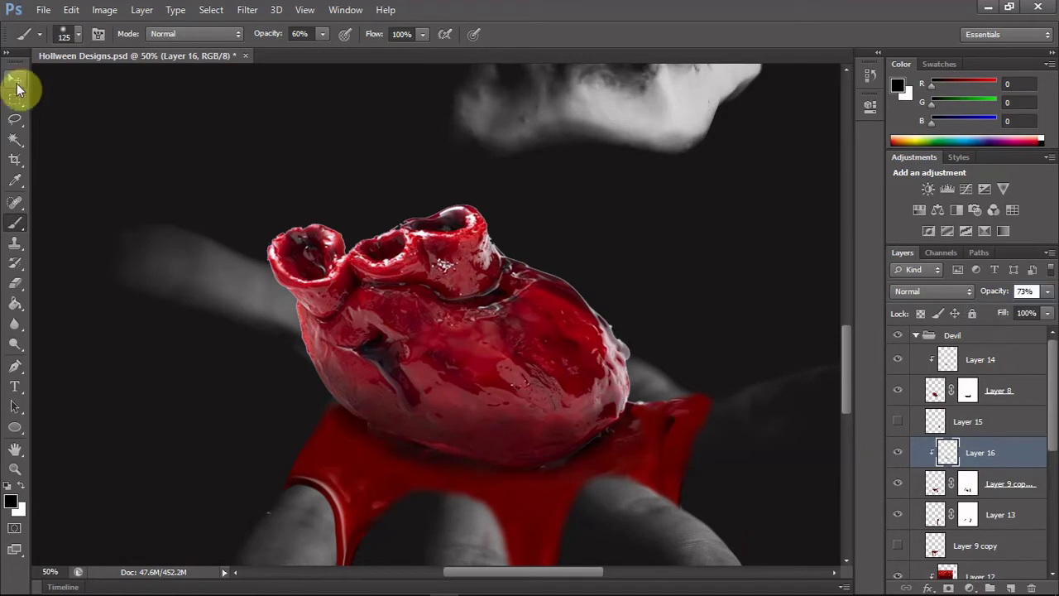
pyautogui.hotkey('ctrl', '0')
pyautogui.click(981, 466)
# Duplicate the Layer 12 water texture and copy a small rectangle of it onto its own layer
pyautogui.hotkey('ctrl', 't')
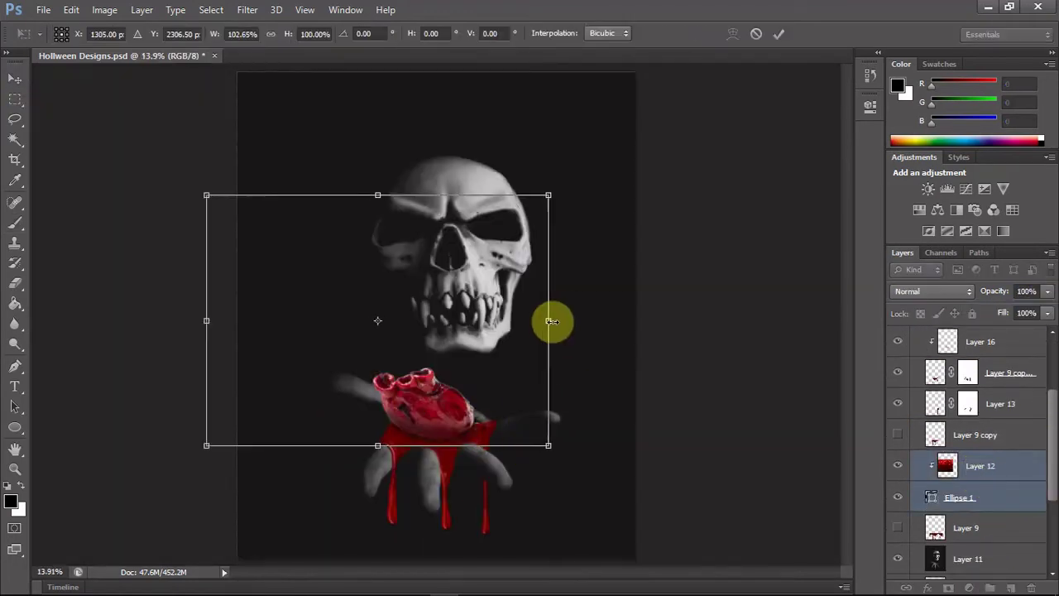
pyautogui.press('Escape')
pyautogui.hotkey('ctrl', 'j')
pyautogui.hotkey('ctrl', 'alt', 'g')
pyautogui.click(15, 99)
pyautogui.moveTo(425, 196); pyautogui.dragTo(540, 244)
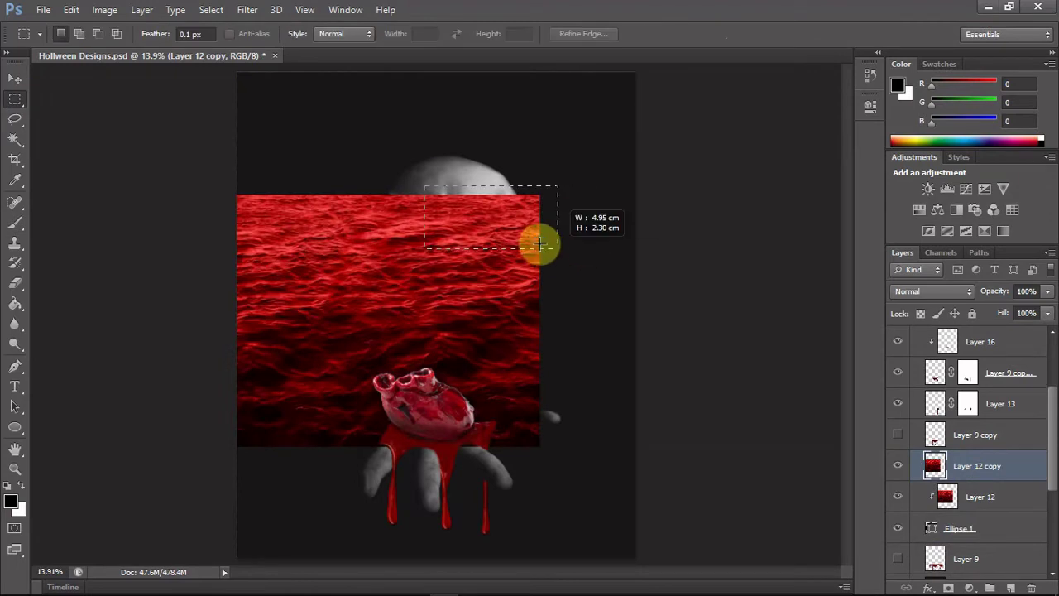
pyautogui.hotkey('ctrl', 'j')
pyautogui.click(898, 497)
# Move the red patch down onto the heart's base, mask it and brush out its hard edges
pyautogui.press('v')
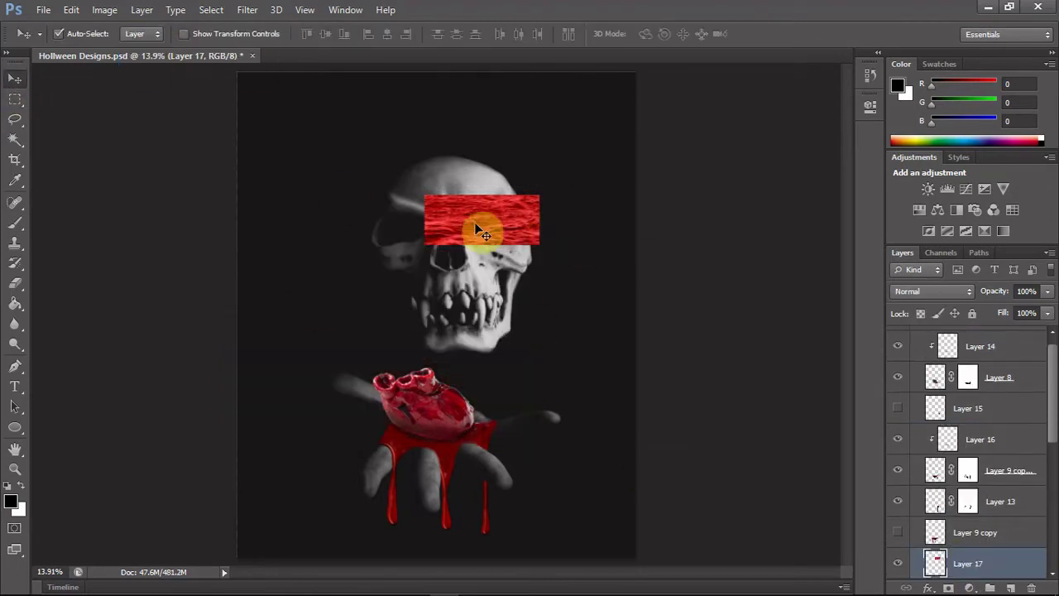
pyautogui.moveTo(478, 230); pyautogui.dragTo(486, 402)
pyautogui.hotkey('ctrl', 't')
pyautogui.press('Return')
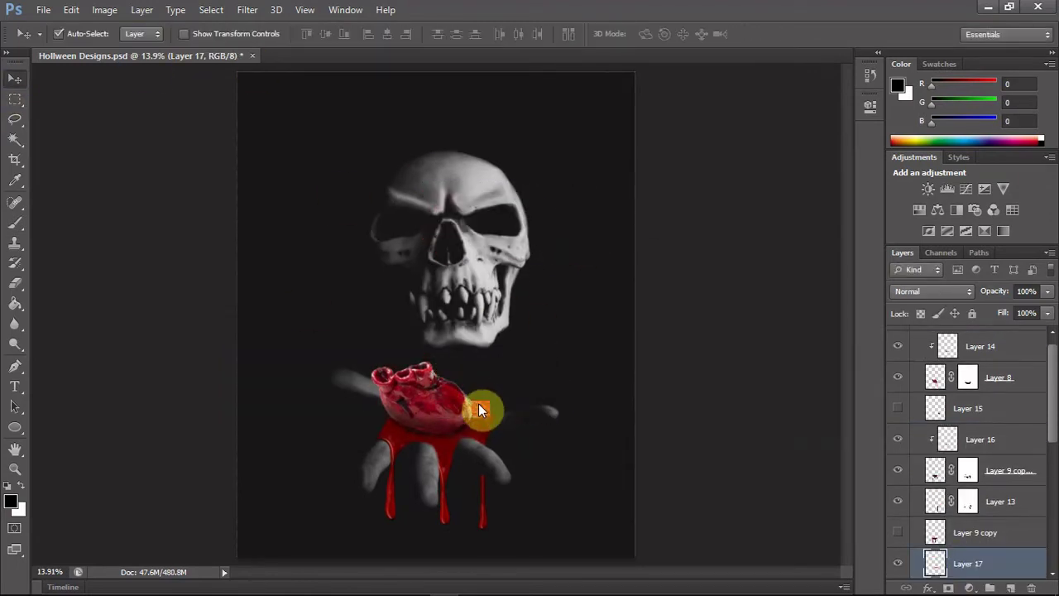
pyautogui.press('z')
pyautogui.moveTo(468, 372)
pyautogui.mouseDown()
pyautogui.moveTo(491, 414)
pyautogui.moveTo(450, 440)
pyautogui.moveTo(497, 394)
pyautogui.mouseUp()
pyautogui.press('b')
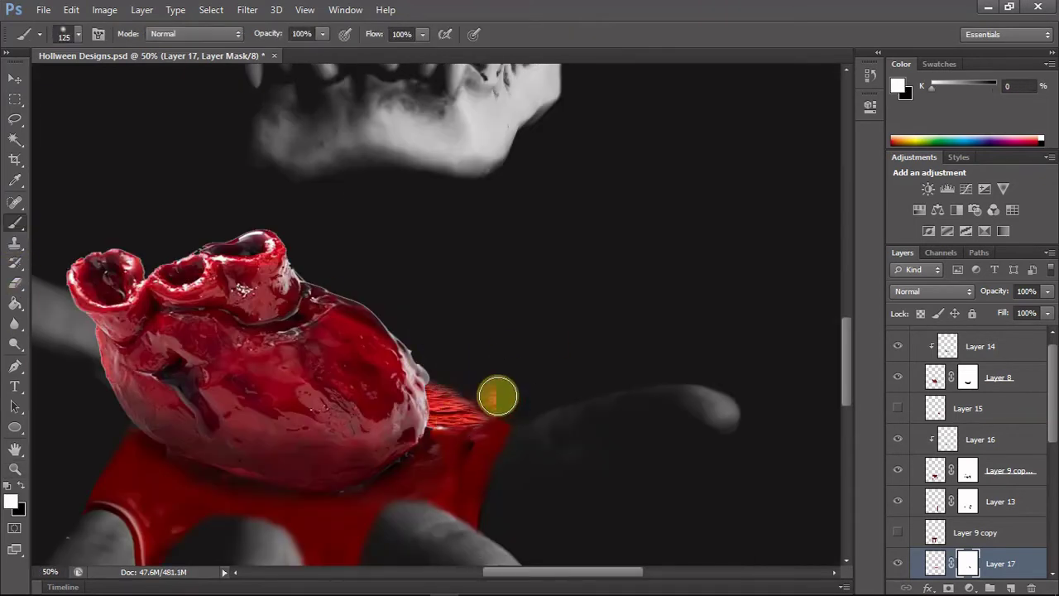
pyautogui.click(15, 78)
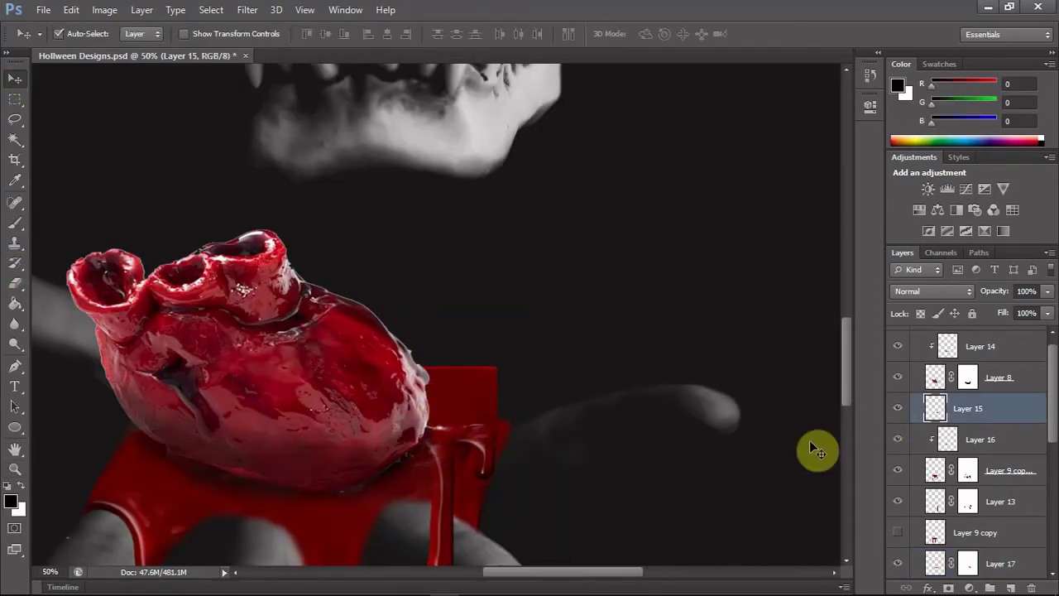
# Brush out the hard edges of Layer 15's red shape, then lower the brush opacity
pyautogui.press('b')
pyautogui.moveTo(456, 521); pyautogui.dragTo(443, 364)
pyautogui.scroll(-5, 442, 287)
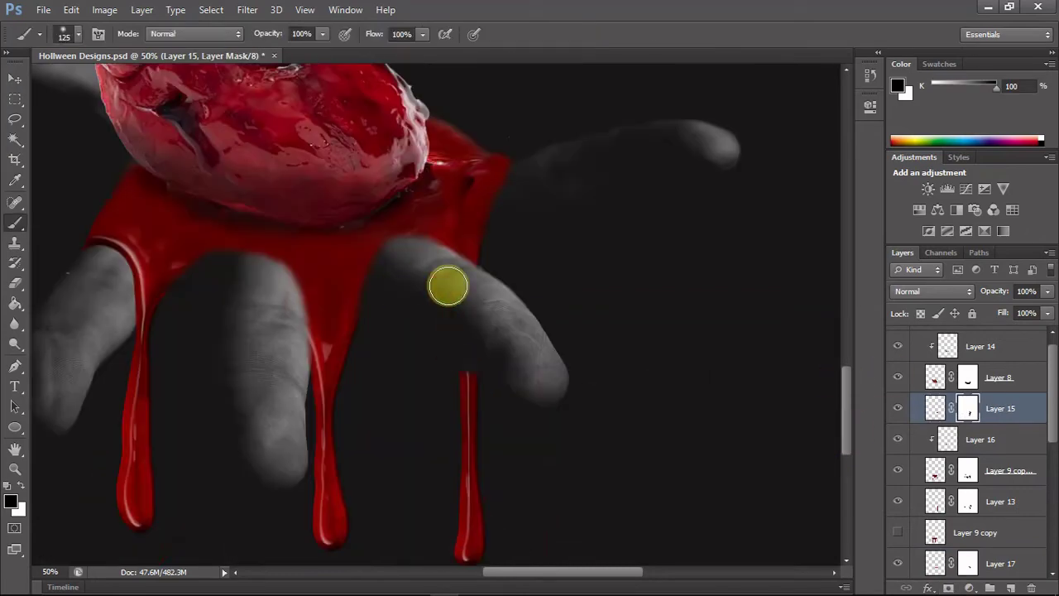
pyautogui.scroll(3, 441, 286)
pyautogui.press('x')
pyautogui.press('2')
# Paint white on Layer 8's mask, toggling the Layer 9 copy drips to compare
pyautogui.click(967, 379)
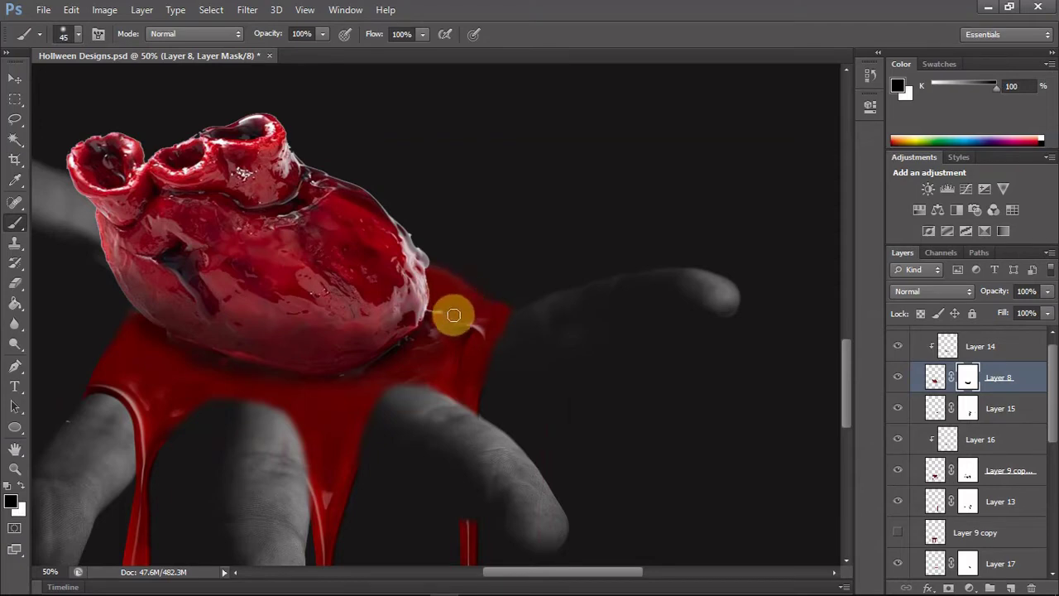
pyautogui.press('x')
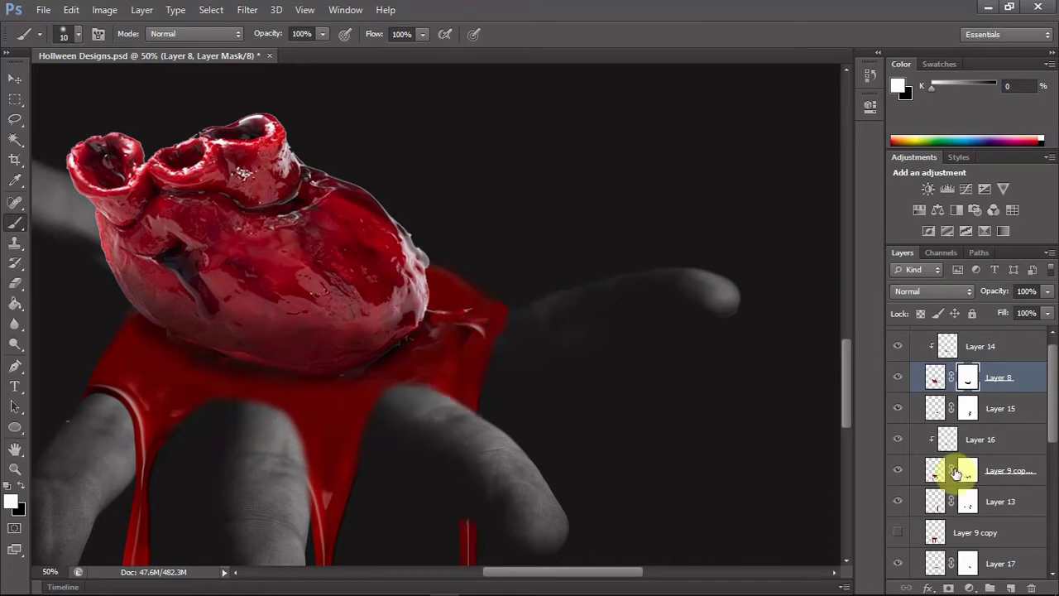
pyautogui.click(900, 473)
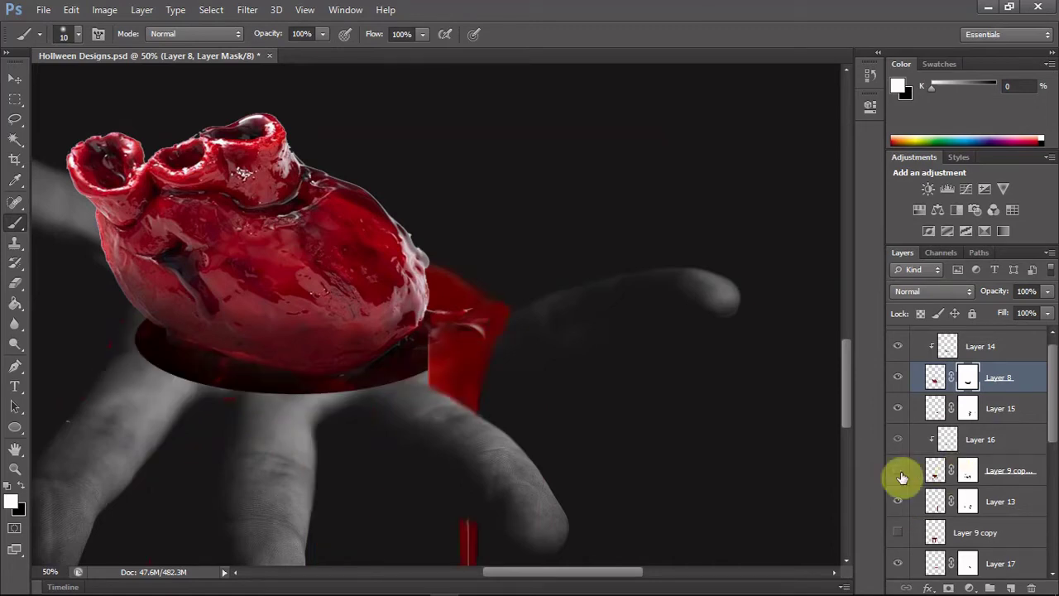
pyautogui.click(1053, 480)
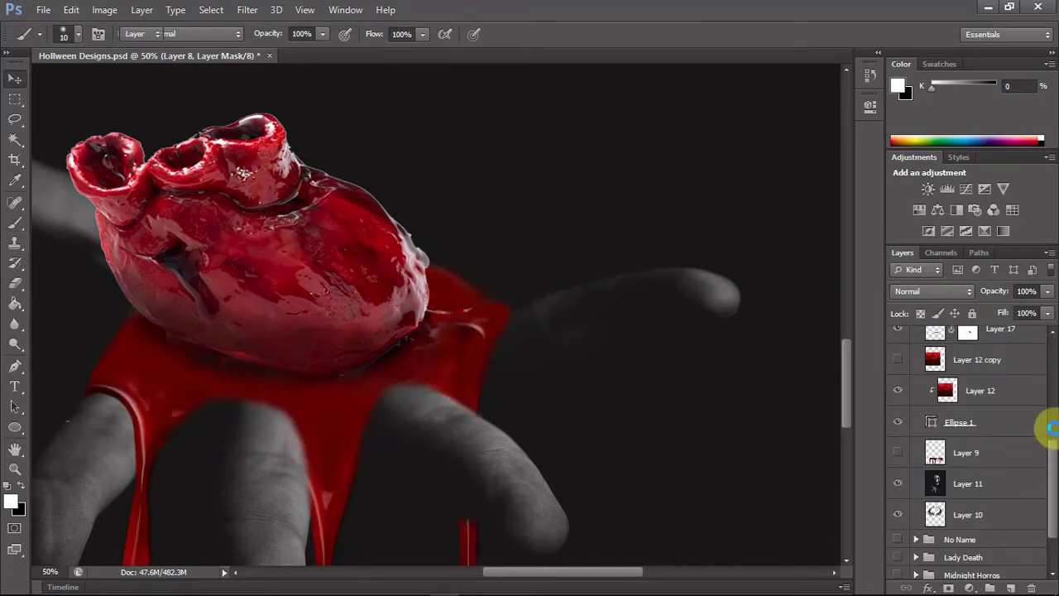
pyautogui.press('v')
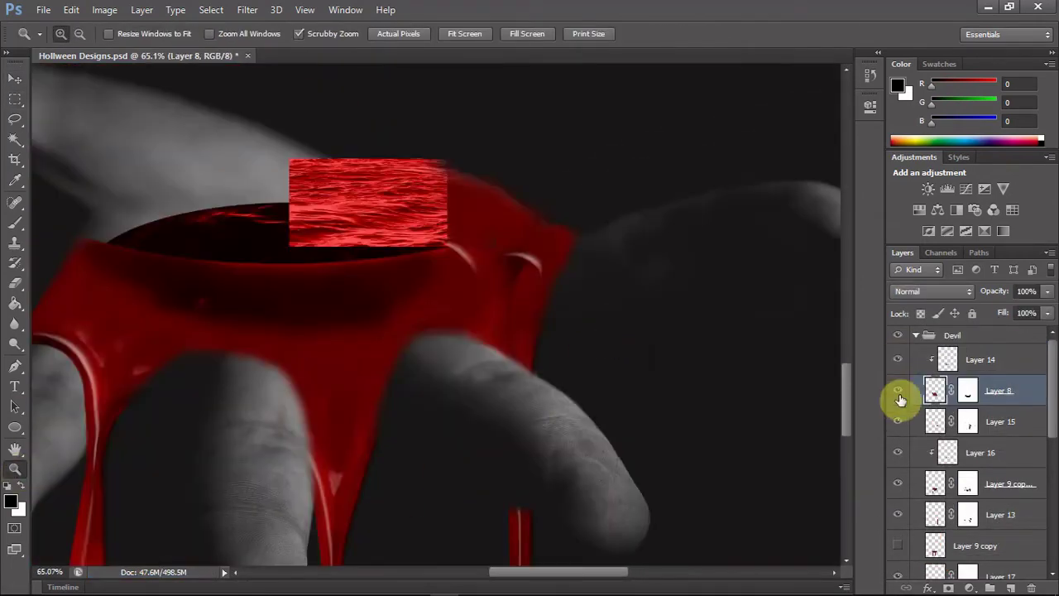
pyautogui.click(898, 390)
pyautogui.click(967, 484)
# Restore the layer to full opacity, then show and select Layer 9 copy
pyautogui.press('5')
pyautogui.press('7')
pyautogui.press('b')
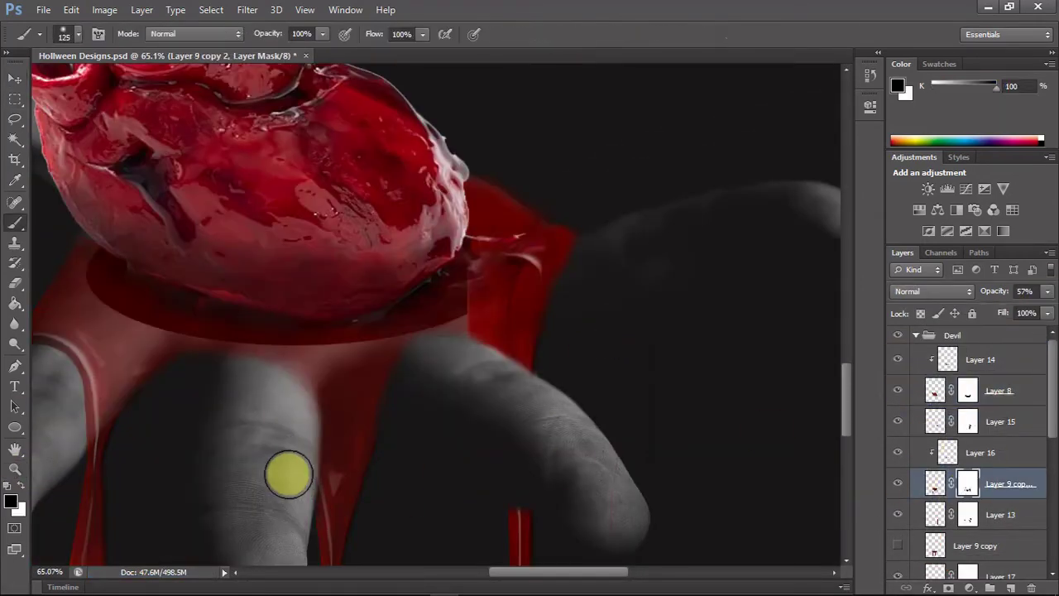
pyautogui.press('0')
pyautogui.hotkey('ctrl', '0')
pyautogui.scroll(-3, 1051, 442)
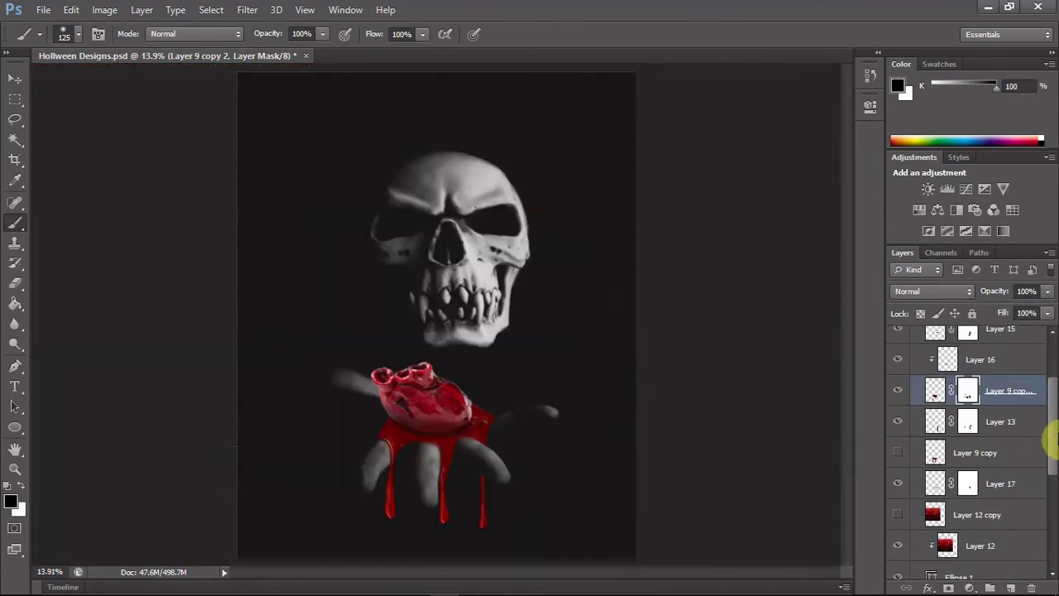
pyautogui.click(898, 453)
pyautogui.click(976, 453)
# Copy one blood drip from Layer 9 copy onto a new masked layer, hiding the original
pyautogui.press('v')
pyautogui.moveTo(344, 442)
pyautogui.mouseDown()
pyautogui.moveTo(535, 351)
pyautogui.moveTo(596, 391)
pyautogui.mouseUp()
pyautogui.press('m')
pyautogui.hotkey('ctrl', 'j')
pyautogui.press('v')
pyautogui.press('z')
pyautogui.click(248, 503)
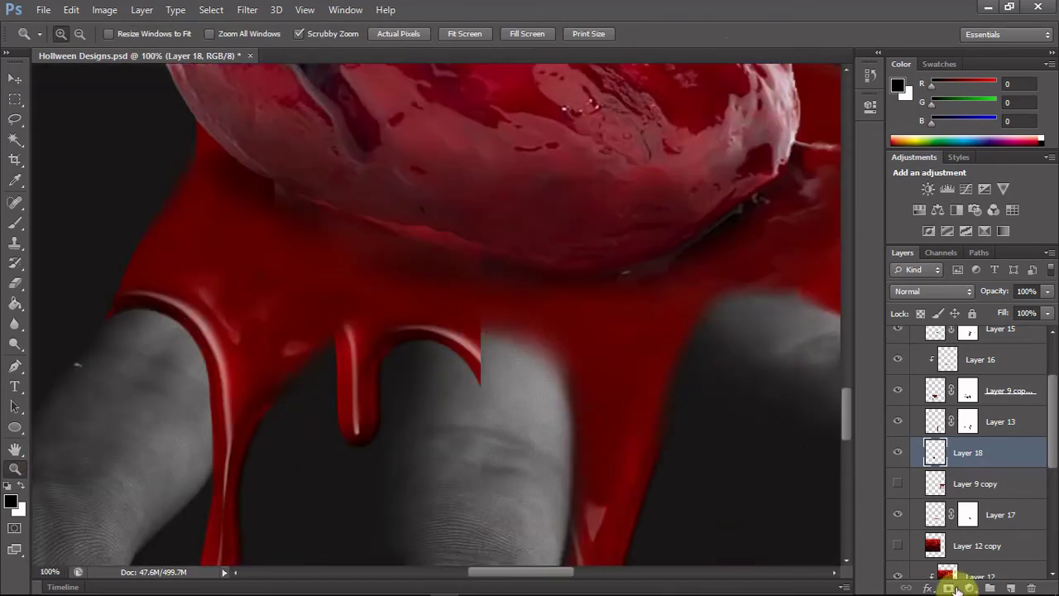
pyautogui.click(948, 587)
pyautogui.press('b')
# Position the new drip beneath the heart and move Layer 18 above Layer 16
pyautogui.hotkey('ctrl', '0')
pyautogui.press('z')
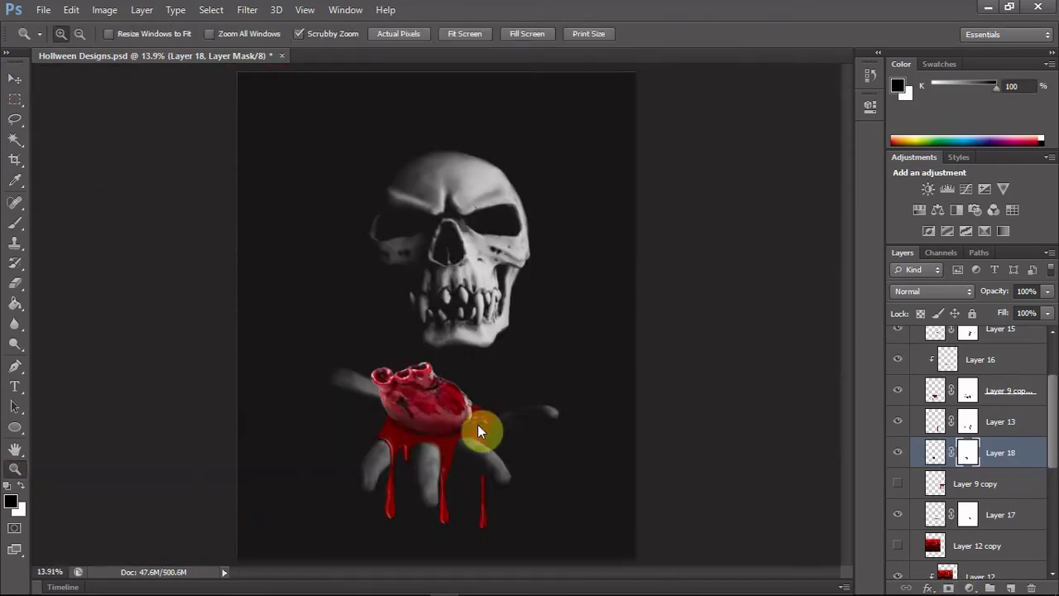
pyautogui.click(384, 414)
pyautogui.press('v')
pyautogui.moveTo(384, 415); pyautogui.dragTo(402, 492)
pyautogui.moveTo(999, 453); pyautogui.dragTo(999, 436)
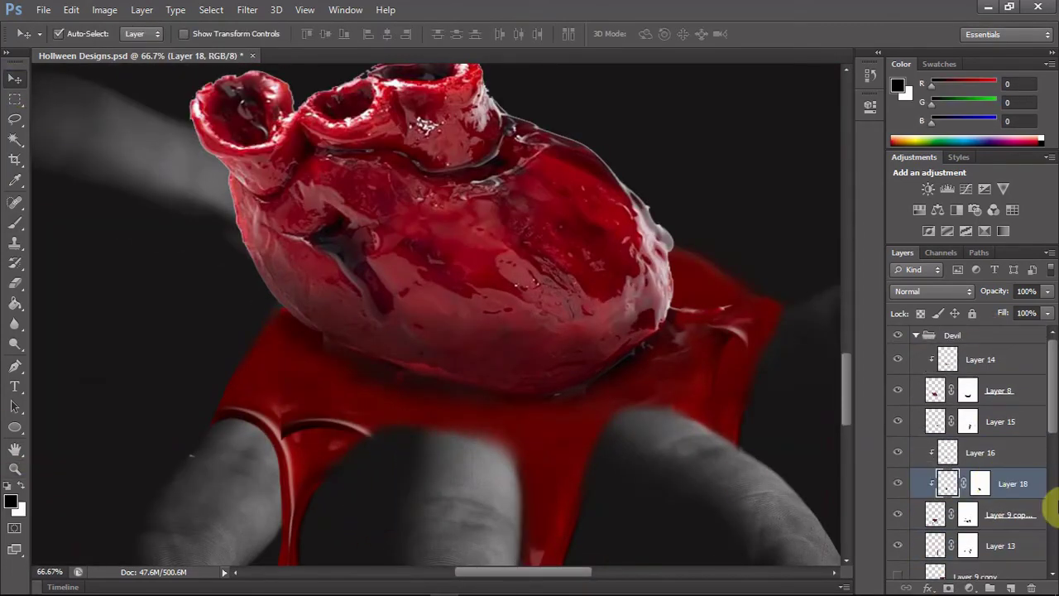
pyautogui.moveTo(369, 436); pyautogui.dragTo(374, 436)
# Paint out the drip's curled top on Layer 18's mask and commit the reshaped drip
pyautogui.press('b')
pyautogui.click(975, 452)
pyautogui.moveTo(256, 414); pyautogui.dragTo(385, 422)
pyautogui.press('x')
pyautogui.press('Return')
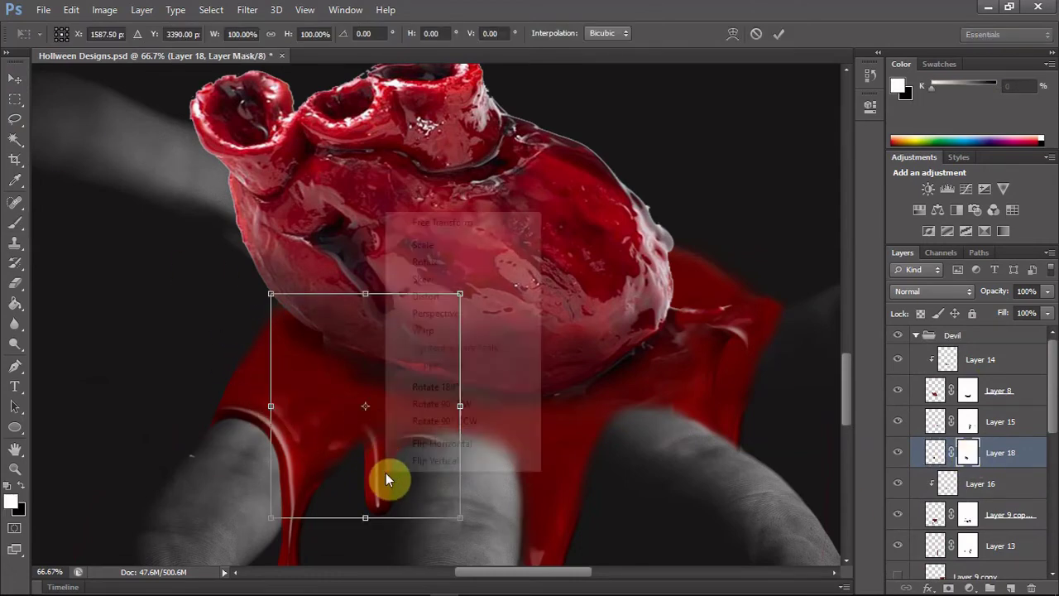
# Move Layer 18 down the stack and brush Layer 9 copy 2's mask with a size-100 brush
pyautogui.press('b')
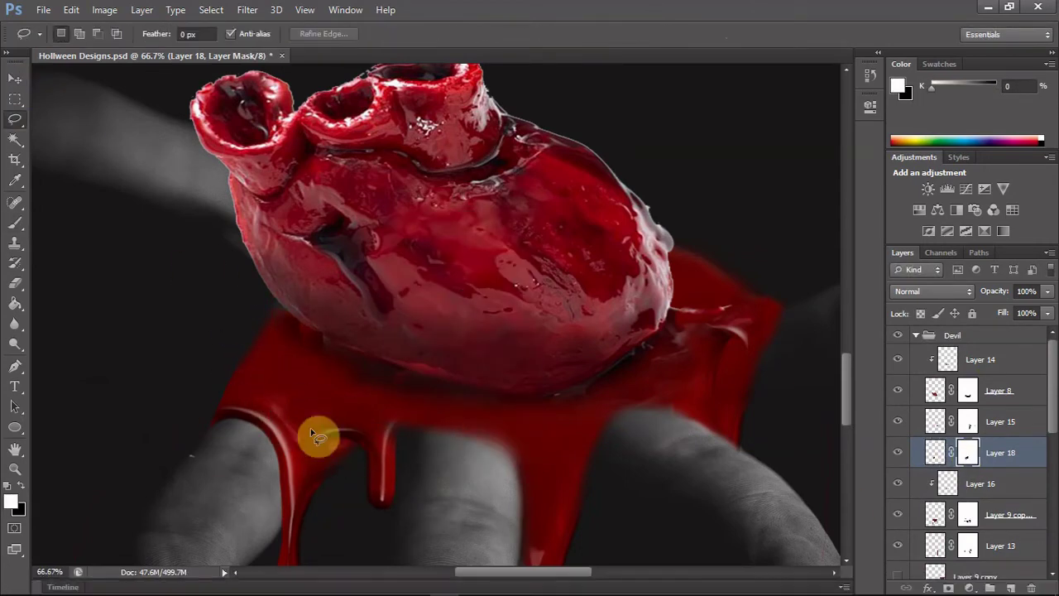
pyautogui.hotkey('ctrl', '[')
pyautogui.hotkey('ctrl', '[')
pyautogui.hotkey('ctrl', '[')
pyautogui.hotkey('ctrl', '0')
pyautogui.click(971, 489)
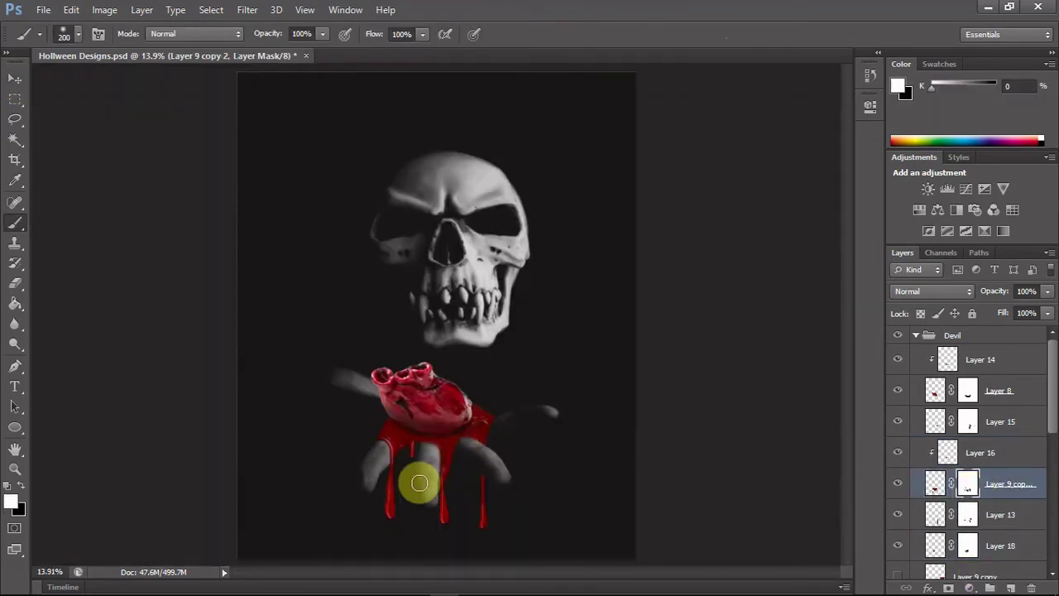
pyautogui.keyDown('ctrl'); pyautogui.click(437, 464); pyautogui.keyUp('ctrl')
pyautogui.press(']')
pyautogui.press(']')
pyautogui.press(']')
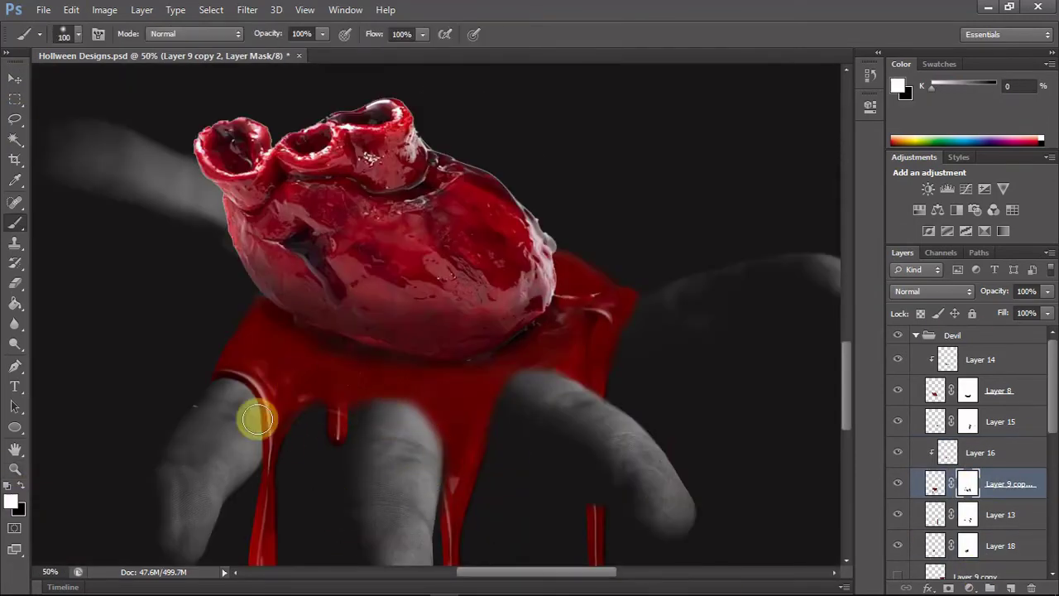
pyautogui.hotkey('ctrl', '0')
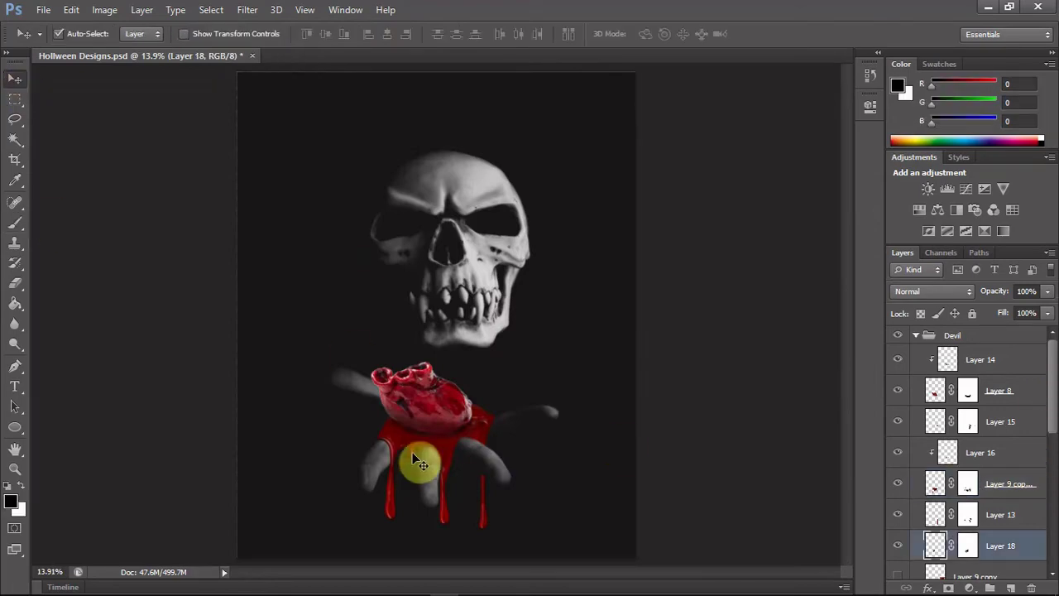
# Fit the Layer 10 horns over the skull, duplicate the layer and hide the original
pyautogui.hotkey('ctrl', 't')
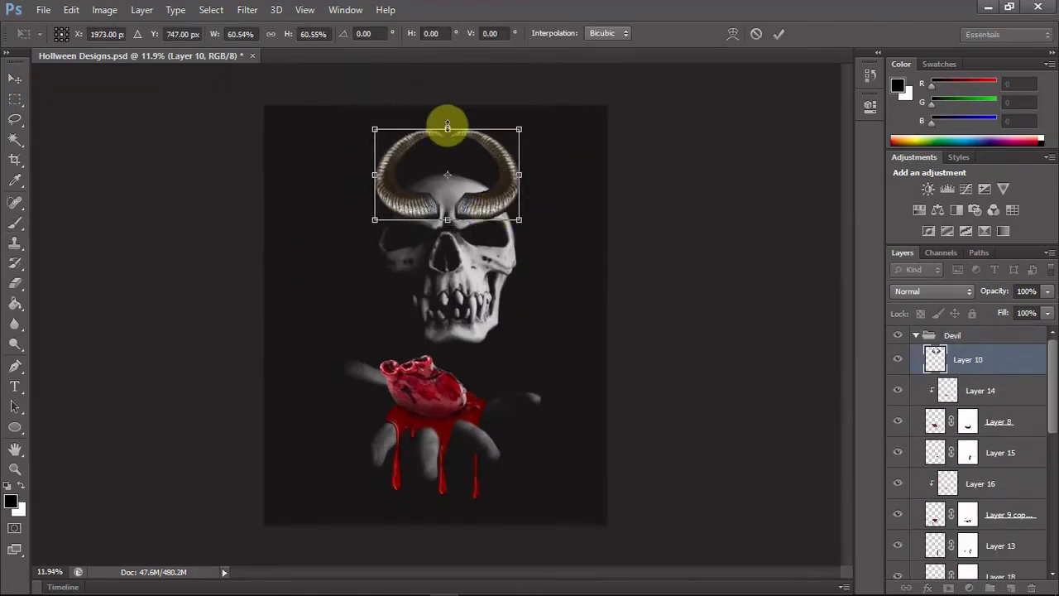
pyautogui.press('Return')
pyautogui.hotkey('ctrl', 'j')
pyautogui.click(898, 390)
pyautogui.click(104, 9)
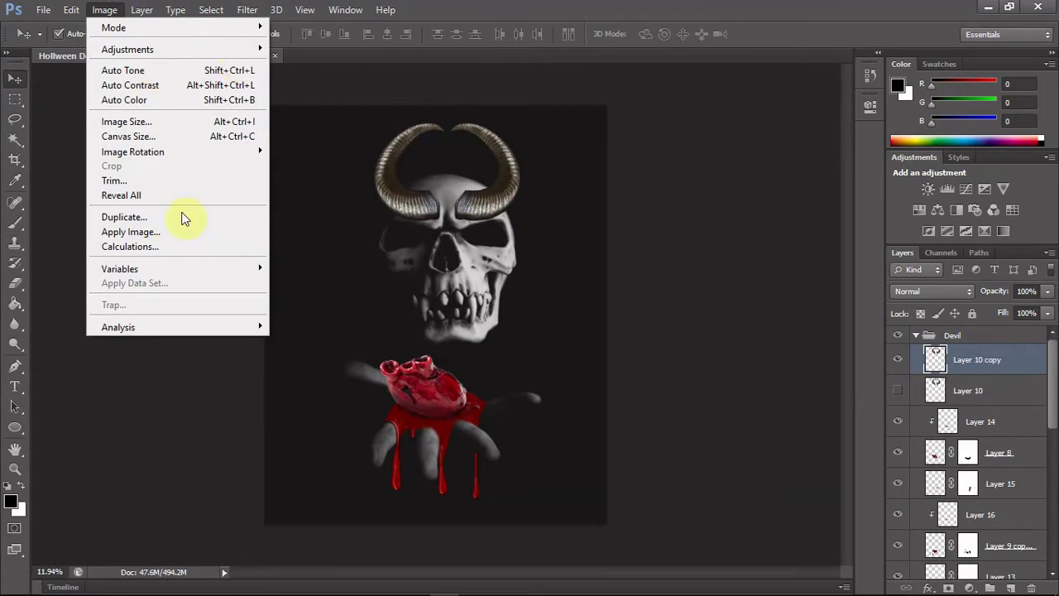
pyautogui.click(359, 343)
# Zoom in, marquee the right horn and move it outward to the right
pyautogui.press('z')
pyautogui.click(472, 190)
pyautogui.press('t')
pyautogui.click(15, 99)
pyautogui.moveTo(425, 202); pyautogui.dragTo(586, 437)
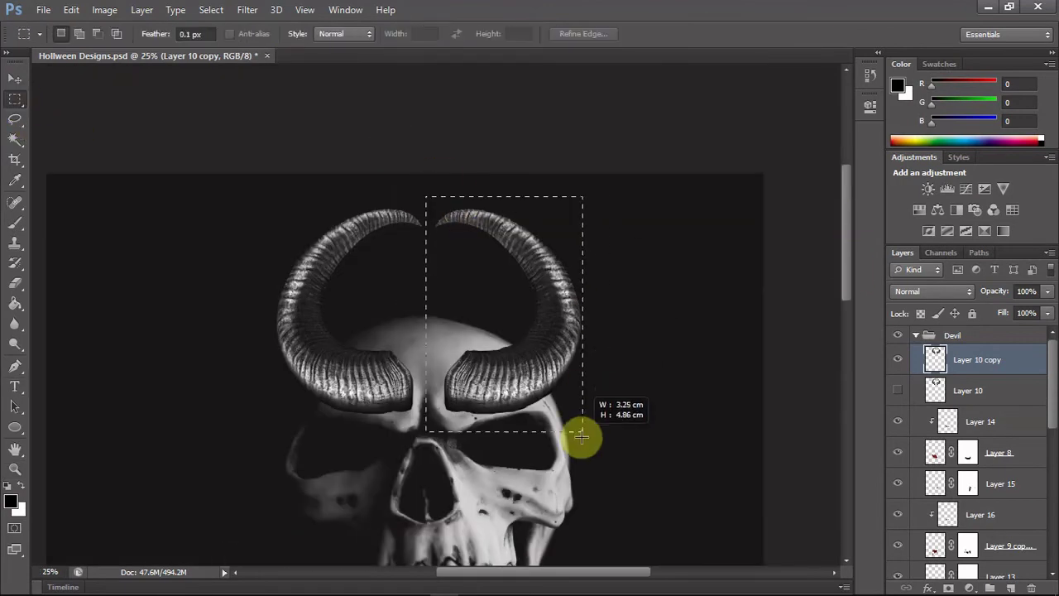
pyautogui.hotkey('ctrl', 't')
pyautogui.moveTo(505, 314); pyautogui.dragTo(538, 315)
# Marquee and flip the left horn, then nudge the horns upward
pyautogui.moveTo(270, 174); pyautogui.dragTo(430, 442)
pyautogui.hotkey('ctrl', 't')
pyautogui.rightClick(430, 442)
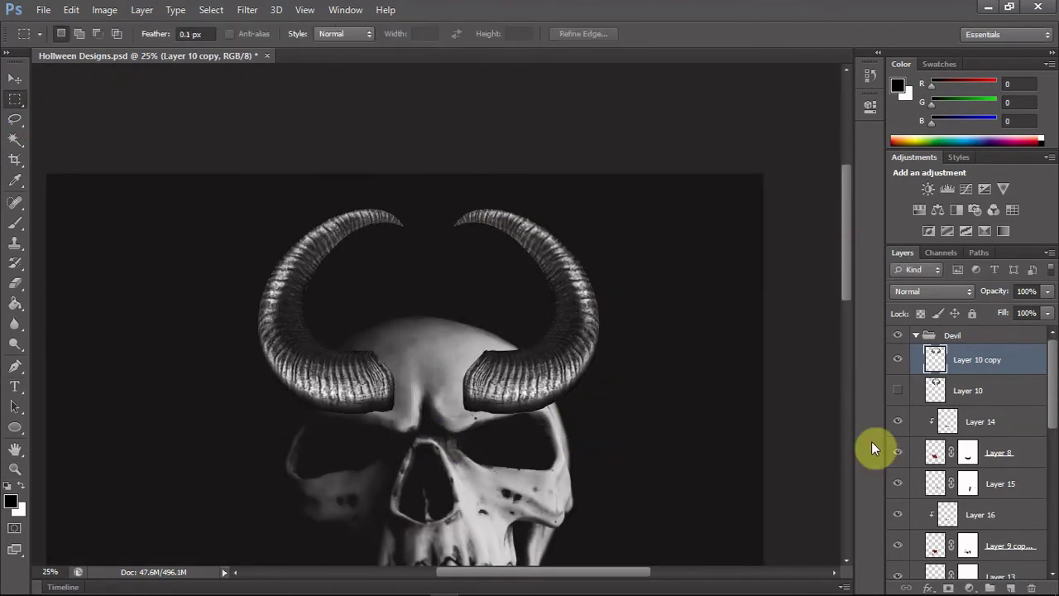
pyautogui.press('Return')
pyautogui.press('v')
pyautogui.hotkey('shift', 'Up')
pyautogui.hotkey('shift', 'Up')
pyautogui.hotkey('shift', 'Up')
# Add a spare empty layer, compare with the horns copy hidden, then discard it
pyautogui.hotkey('ctrl', 'shift', 'alt', 'n')
pyautogui.press('b')
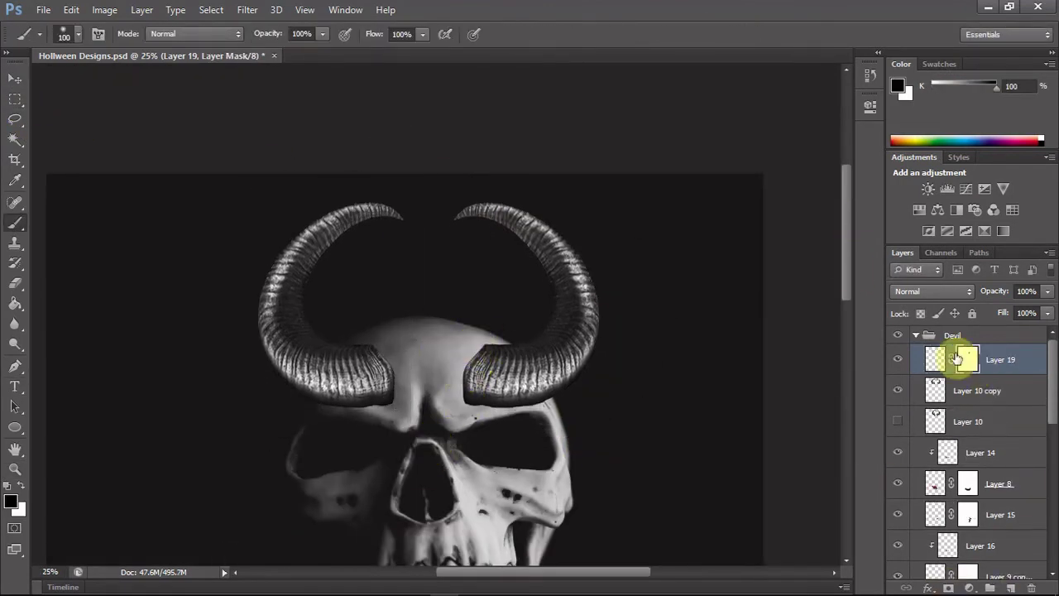
pyautogui.click(898, 387)
pyautogui.press('Delete')
pyautogui.click(899, 396)
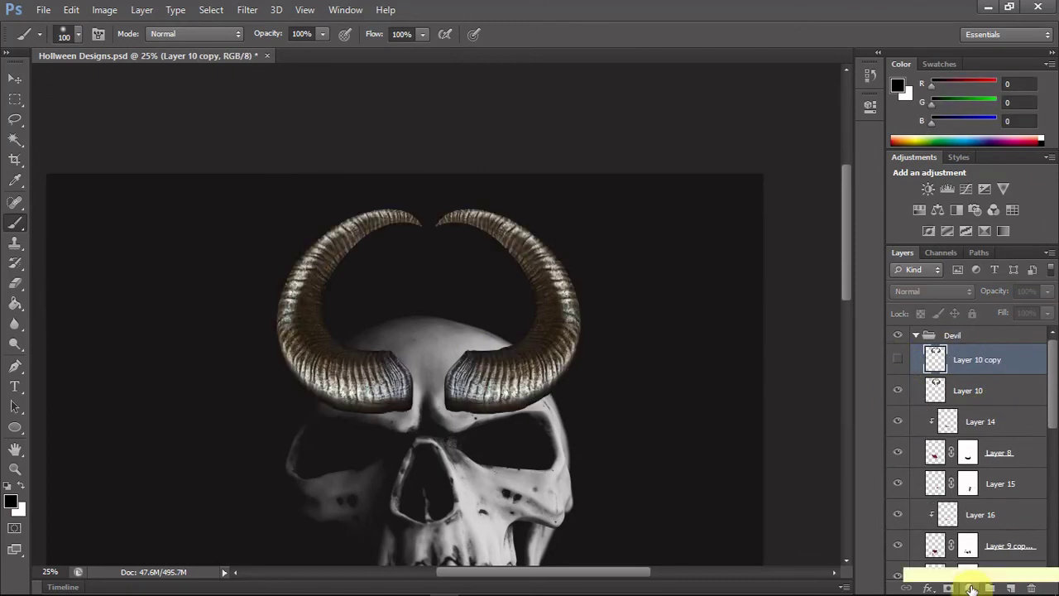
pyautogui.moveTo(899, 362); pyautogui.dragTo(898, 390)
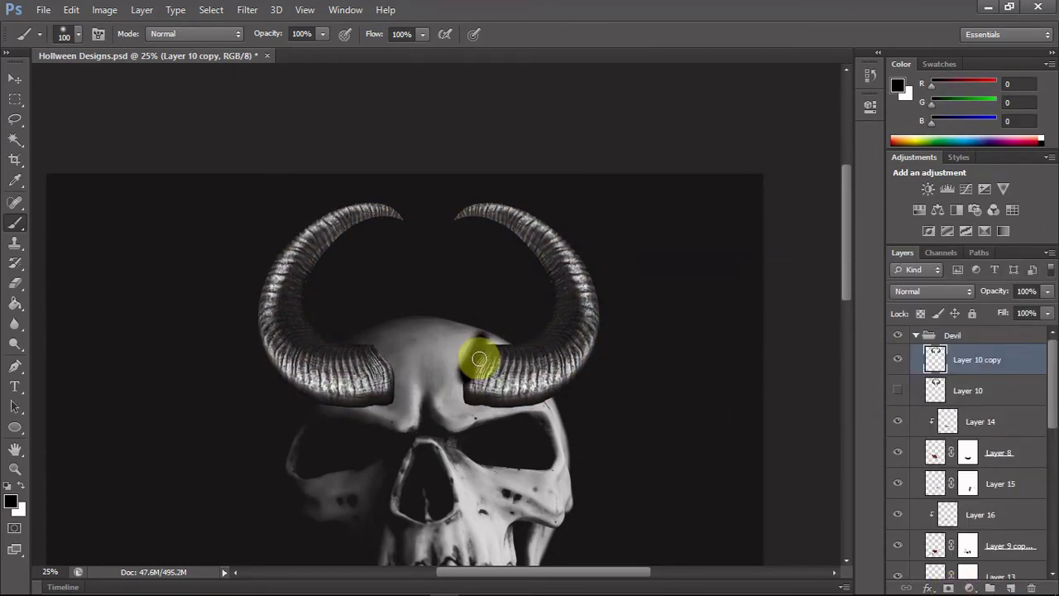
# Mask the horns copy and brush both horn bases into the skull, lowering opacity to 30%
pyautogui.hotkey('ctrl', 'm')
pyautogui.moveTo(444, 360)
pyautogui.mouseDown()
pyautogui.moveTo(475, 385)
pyautogui.moveTo(478, 409)
pyautogui.mouseUp()
pyautogui.moveTo(375, 347); pyautogui.dragTo(388, 378)
pyautogui.press('3')
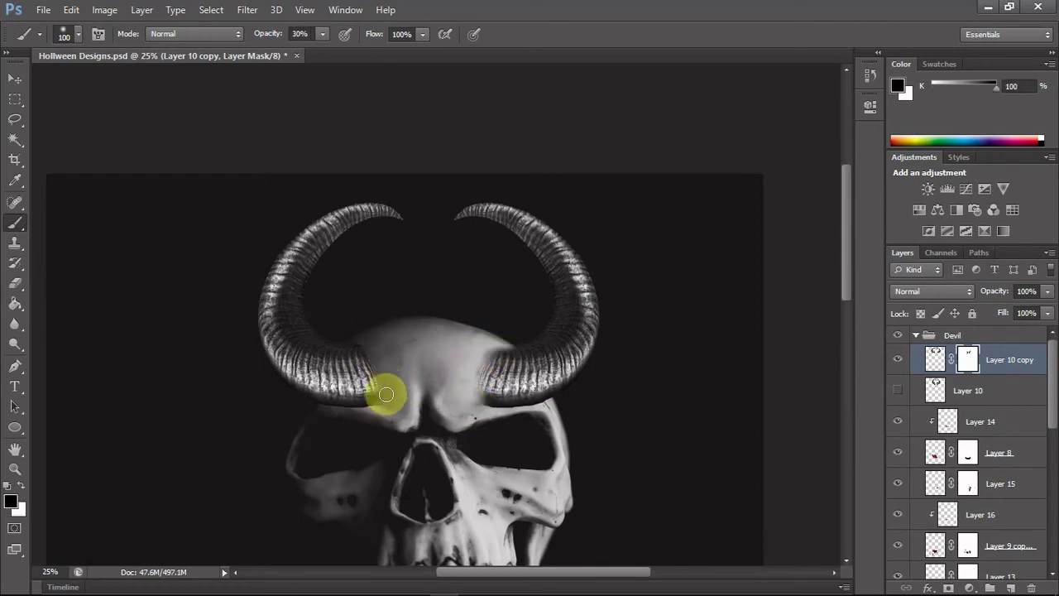
# Move the right horn further right and rotate it slightly
pyautogui.scroll(-2, 378, 390)
pyautogui.scroll(-2, 569, 234)
pyautogui.press('m')
pyautogui.moveTo(450, 77); pyautogui.dragTo(586, 205)
pyautogui.hotkey('ctrl', 't')
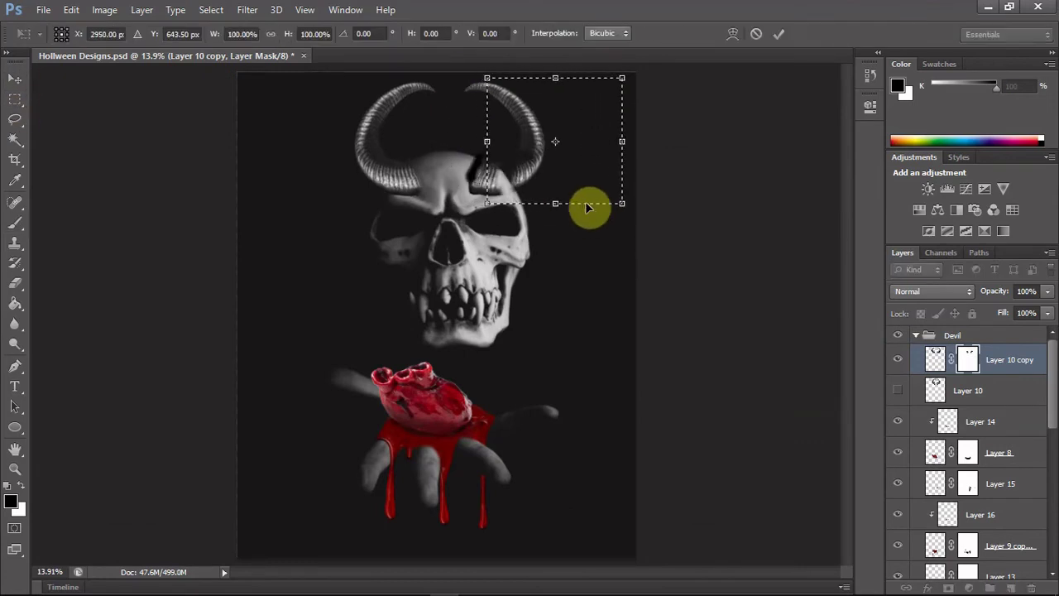
pyautogui.moveTo(518, 141); pyautogui.dragTo(539, 141)
pyautogui.moveTo(629, 217); pyautogui.dragTo(622, 228)
pyautogui.press('Return')
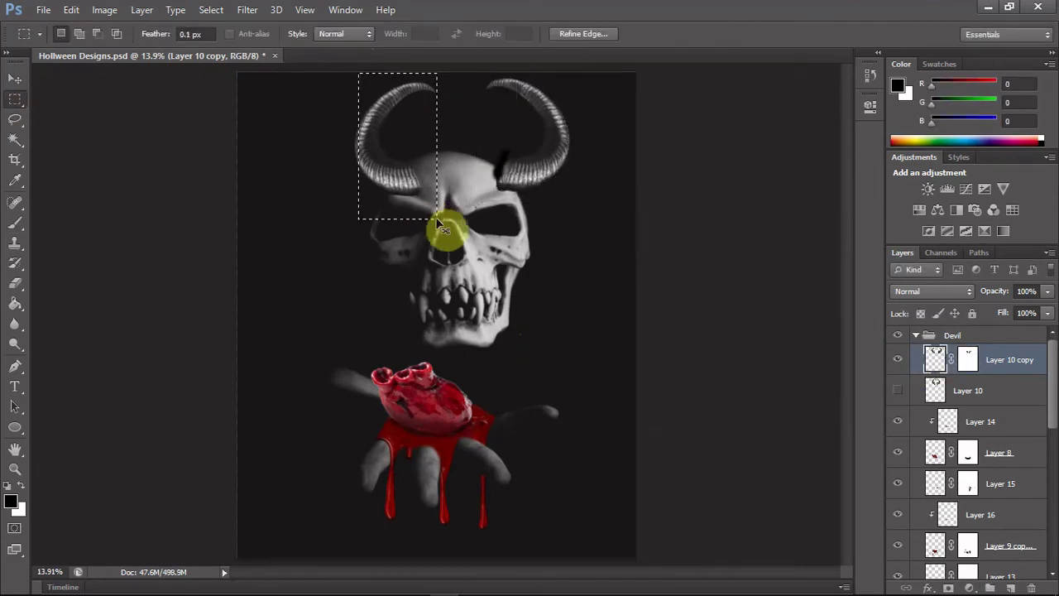
pyautogui.hotkey('ctrl', 'd')
# Zoom around the left horn base and set up the mask brush with swapped colours
pyautogui.press('b')
pyautogui.click(15, 78)
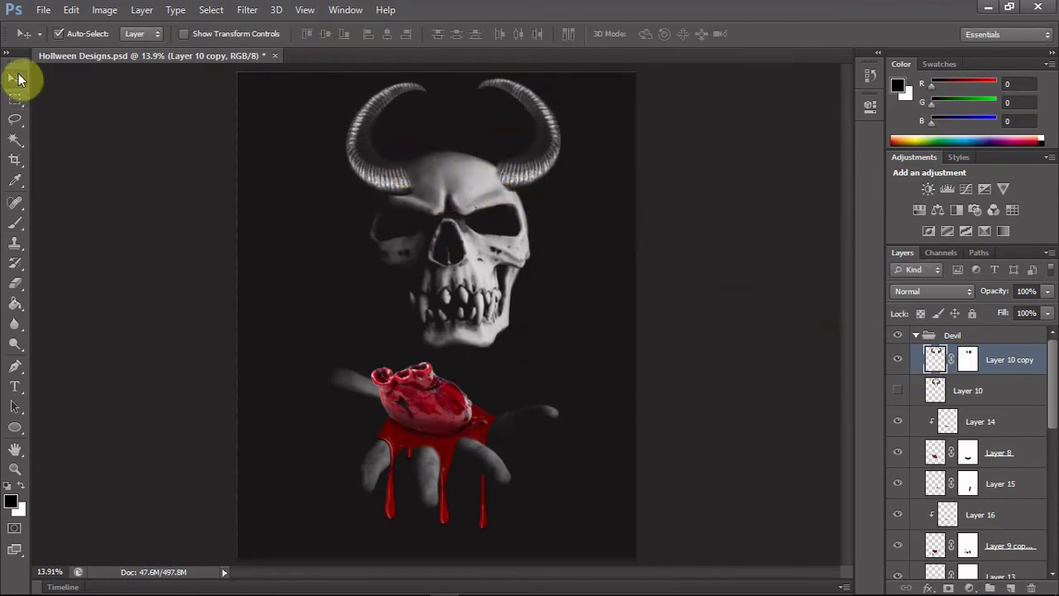
pyautogui.press('z')
pyautogui.click(415, 174)
pyautogui.press('b')
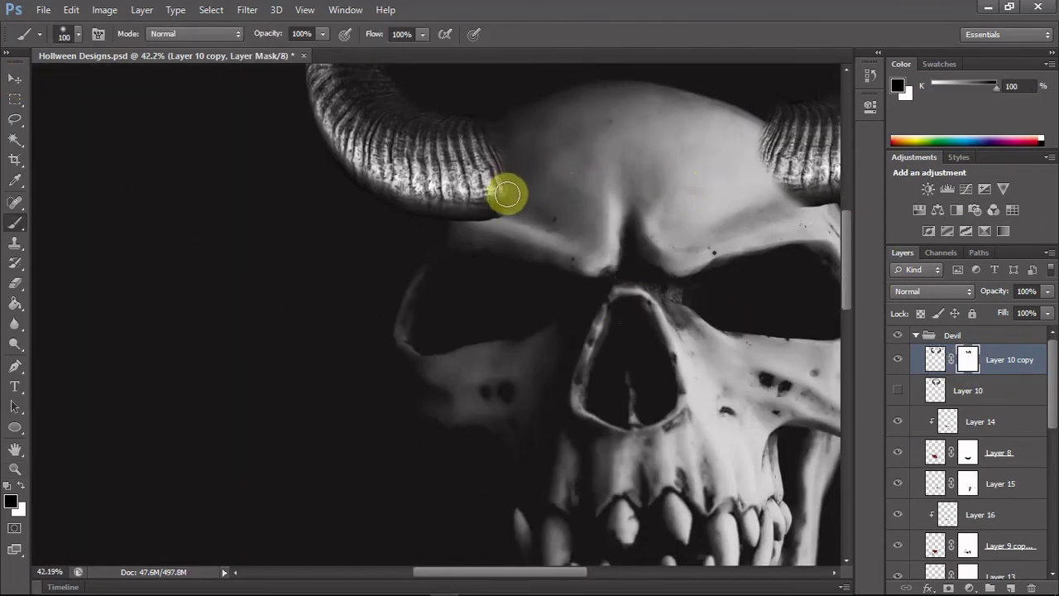
pyautogui.press('z')
pyautogui.press('b')
pyautogui.hotkey('ctrl', '0')
pyautogui.press('x')
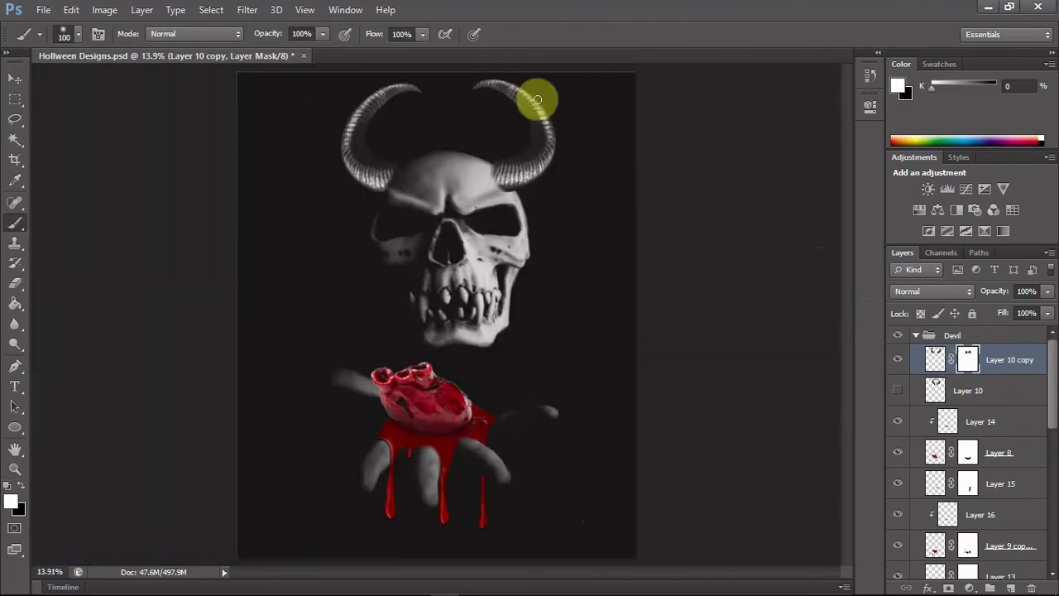
# Marquee the left horn and transform it into its new placement
pyautogui.press('m')
pyautogui.moveTo(335, 73); pyautogui.dragTo(431, 203)
pyautogui.hotkey('ctrl', 't')
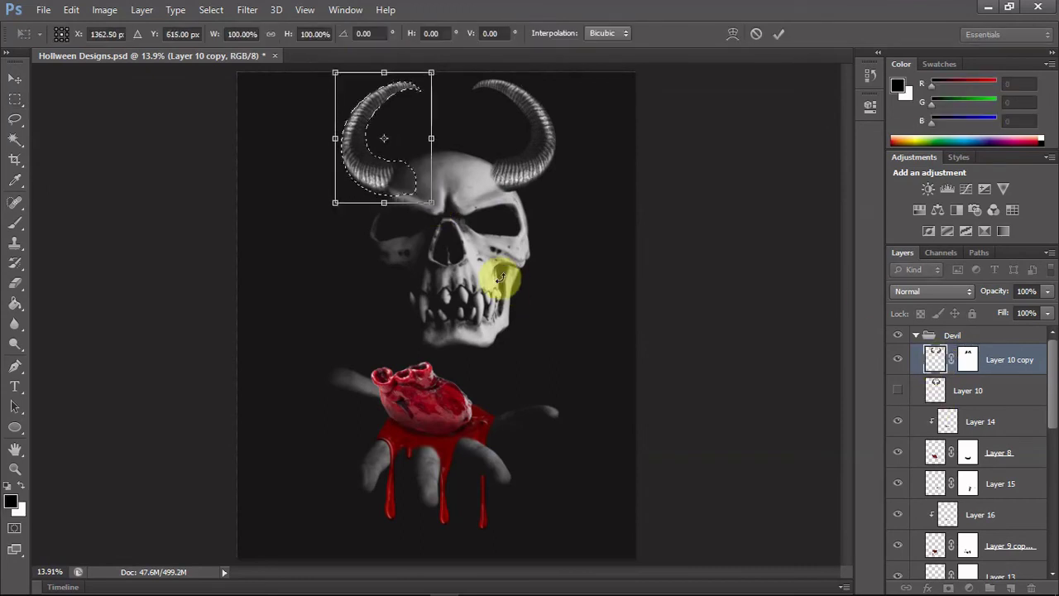
pyautogui.press('Return')
# Soften the left horn base at 20% brush opacity, then add a Levels adjustment
pyautogui.press('z')
pyautogui.click(388, 172)
pyautogui.press('b')
pyautogui.press('x')
pyautogui.press('2')
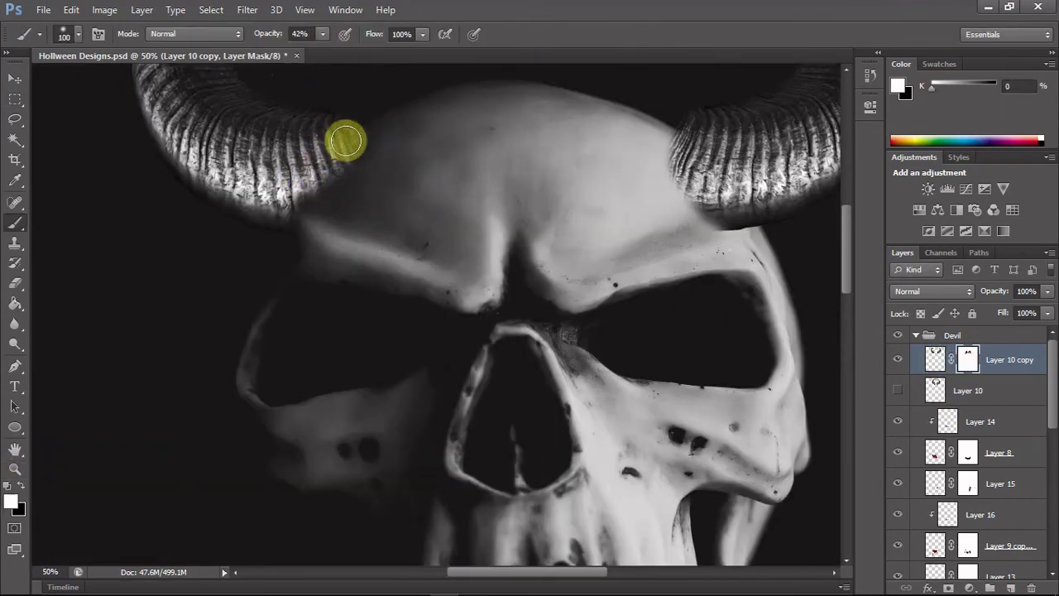
pyautogui.hotkey('ctrl', '0')
pyautogui.click(948, 189)
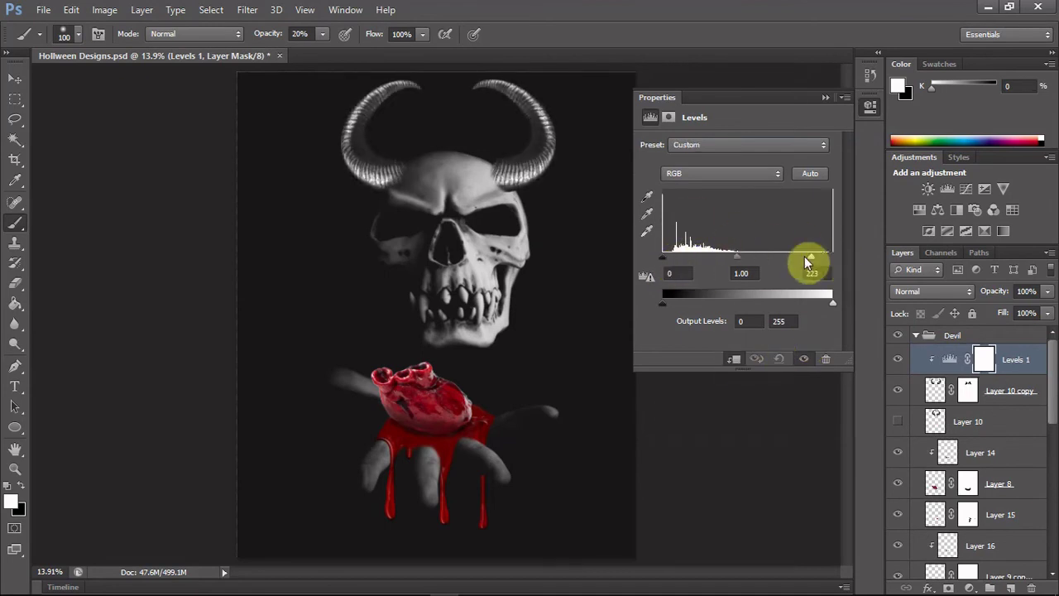
# Delete Levels 1 and paint black shading across the horns on clipped Layer 19
pyautogui.click(826, 358)
pyautogui.click(965, 188)
pyautogui.click(734, 358)
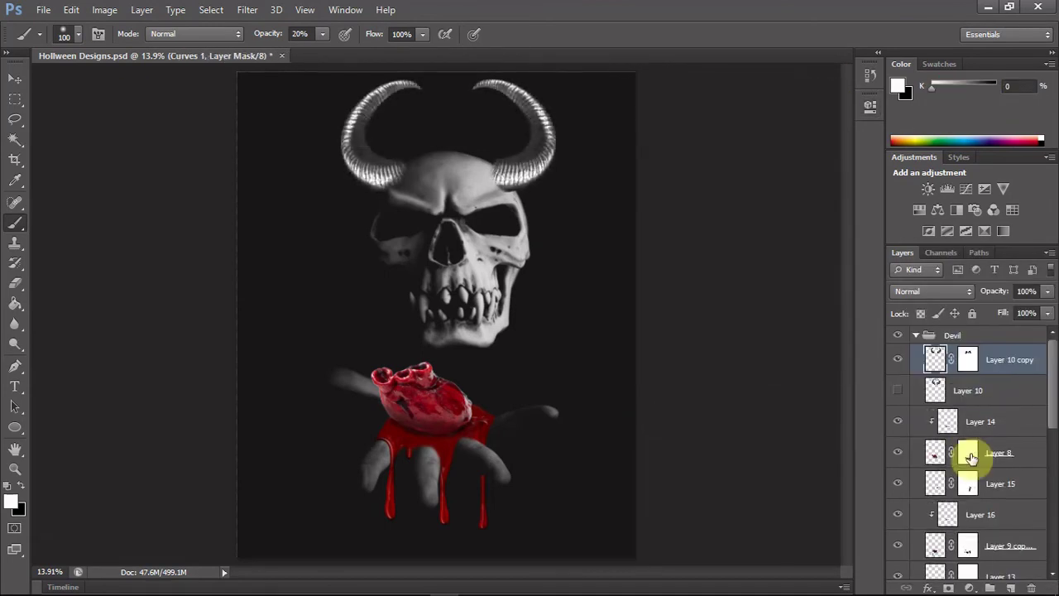
pyautogui.moveTo(480, 149); pyautogui.dragTo(525, 108)
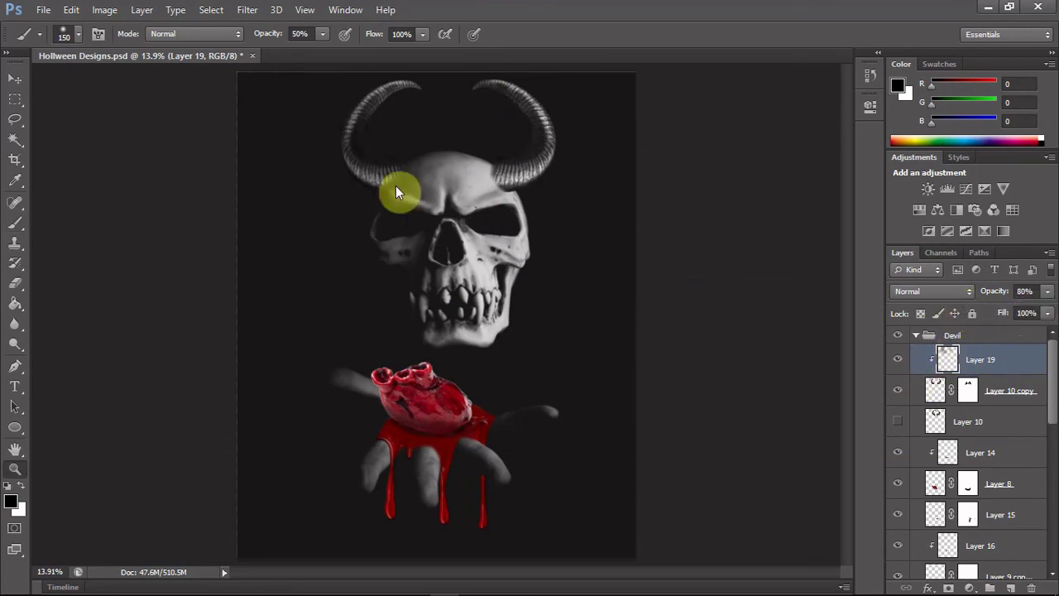
# Paint white horn highlights on clipped Layer 20 at 65% opacity, then save
pyautogui.press('z')
pyautogui.click(659, 281)
pyautogui.press('b')
pyautogui.press('x')
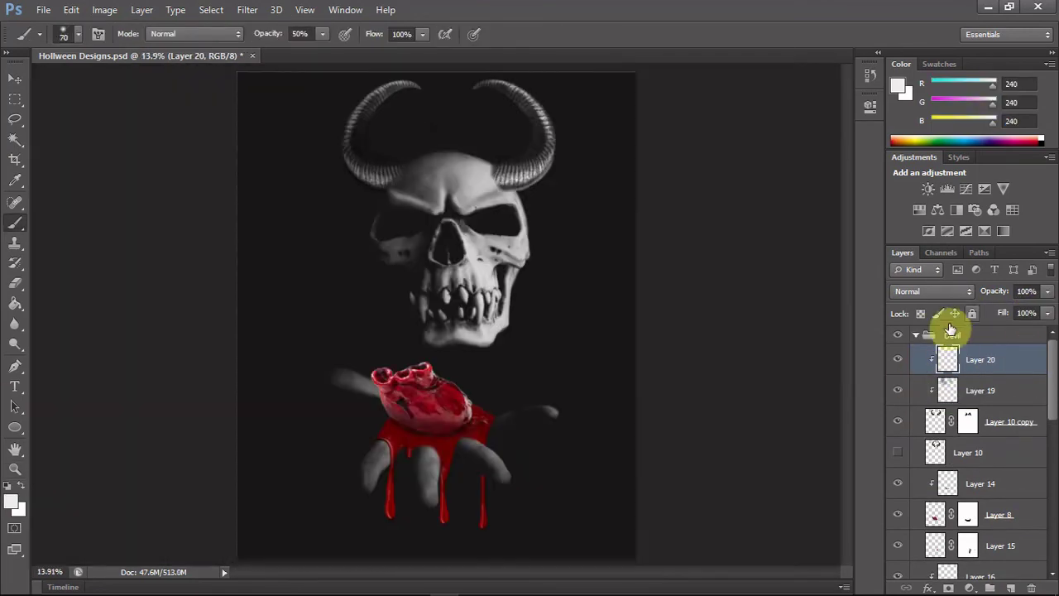
pyautogui.hotkey('ctrl', '0')
pyautogui.moveTo(1047, 291); pyautogui.dragTo(1019, 309)
pyautogui.press('v')
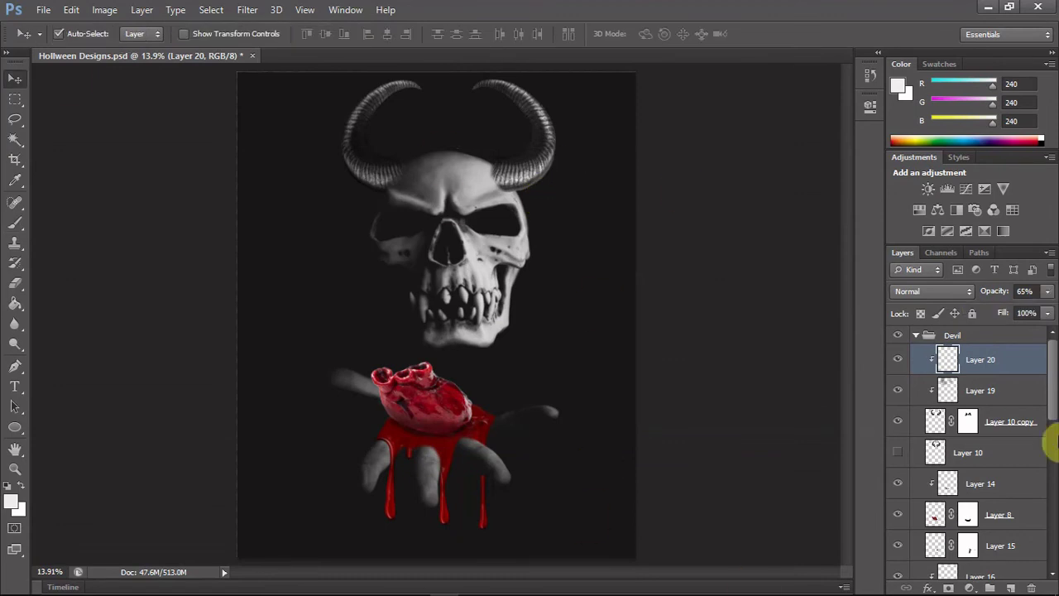
pyautogui.scroll(-1, 1052, 437)
pyautogui.hotkey('ctrl', 's')
# Select the heart's Layer 8 with the Move tool while Hollween Designs.psd saves
pyautogui.click(441, 389)
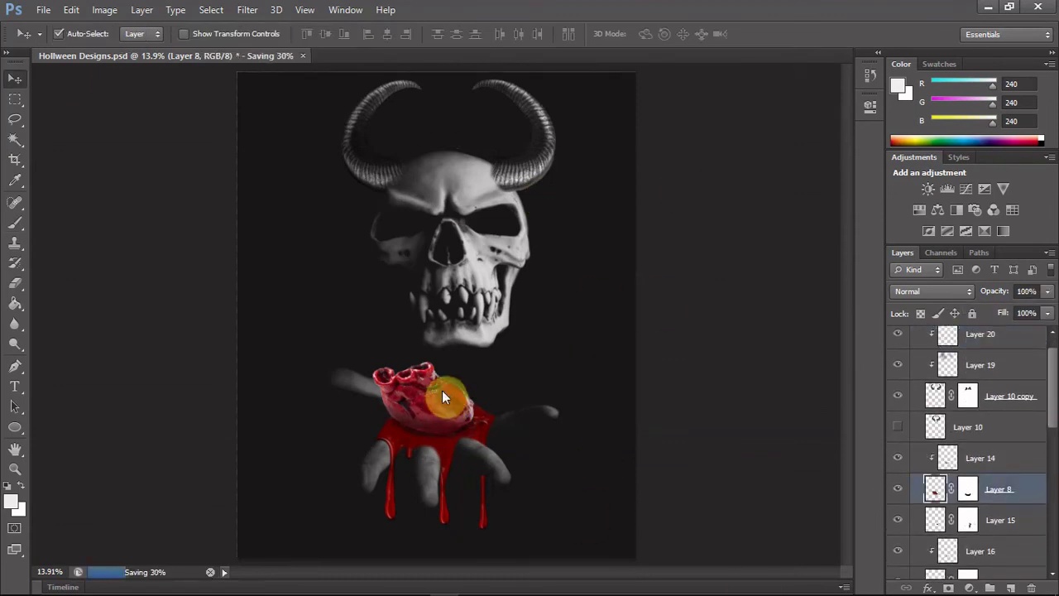